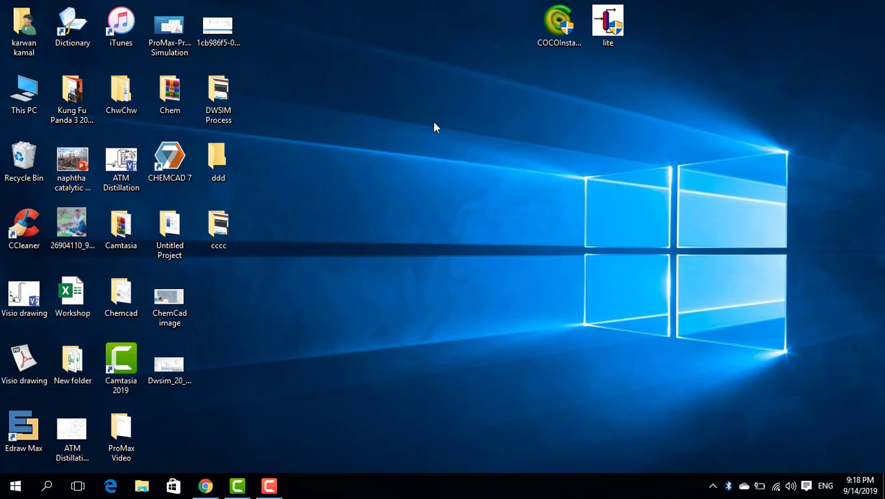
left_click(205, 486)
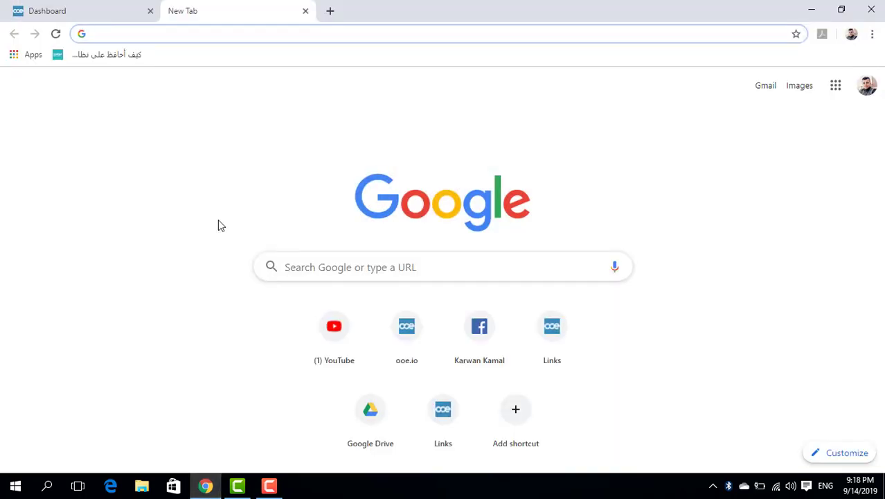
type("https://ooe.io/isCyo")
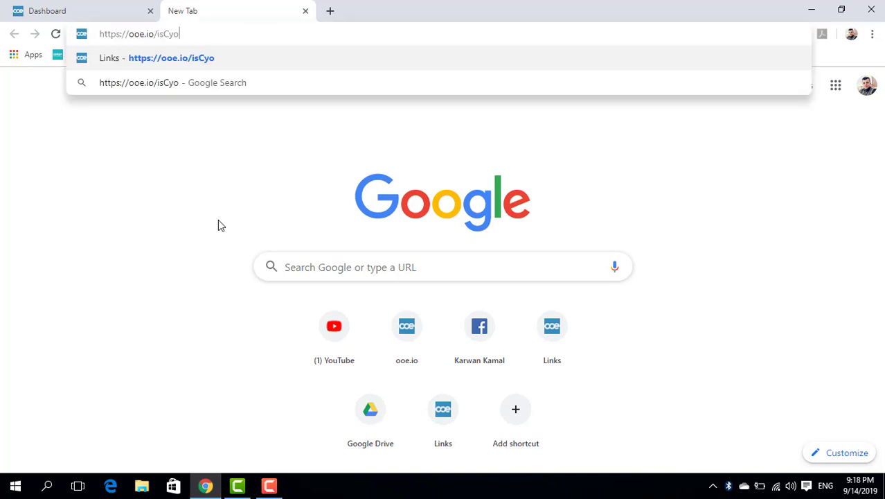
key("Return")
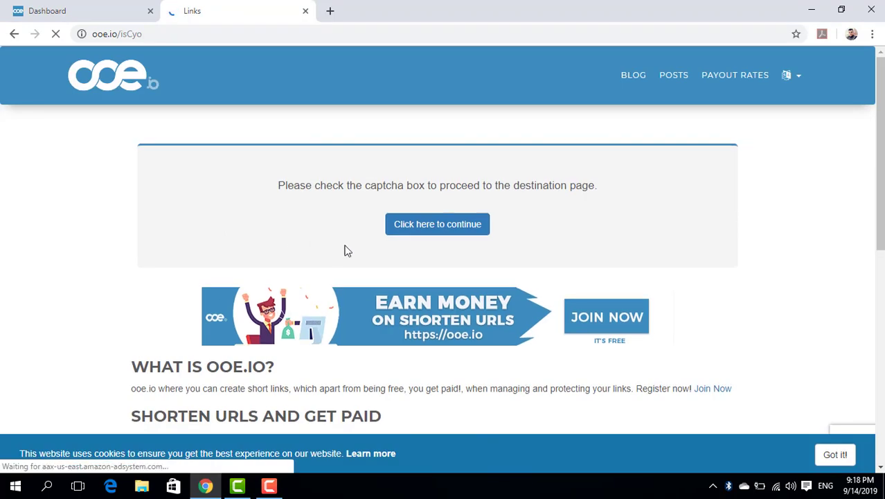
left_click(448, 229)
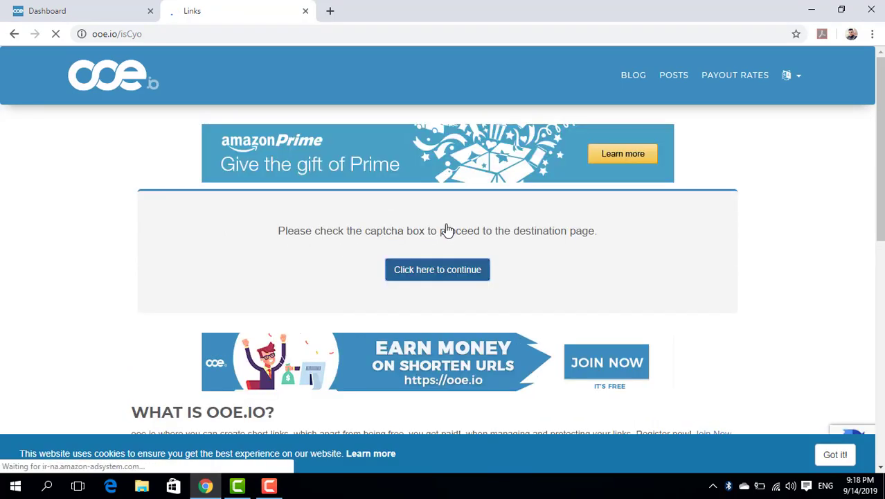
left_click(448, 276)
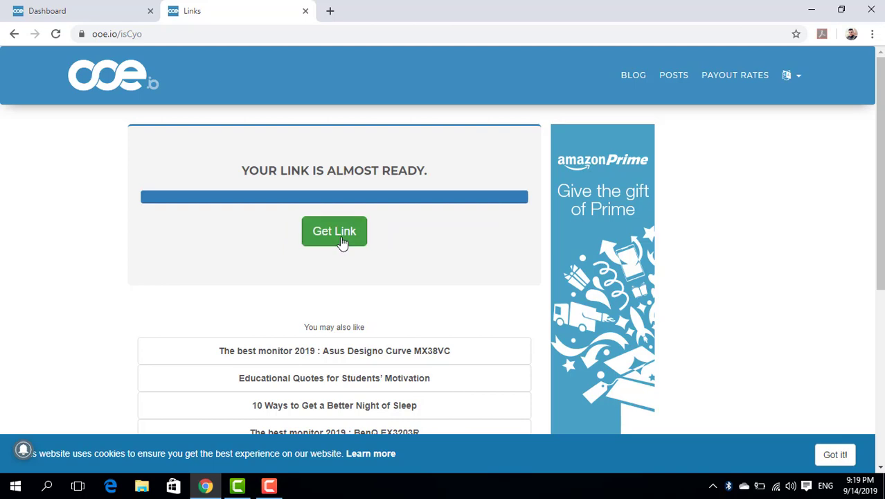
left_click(340, 243)
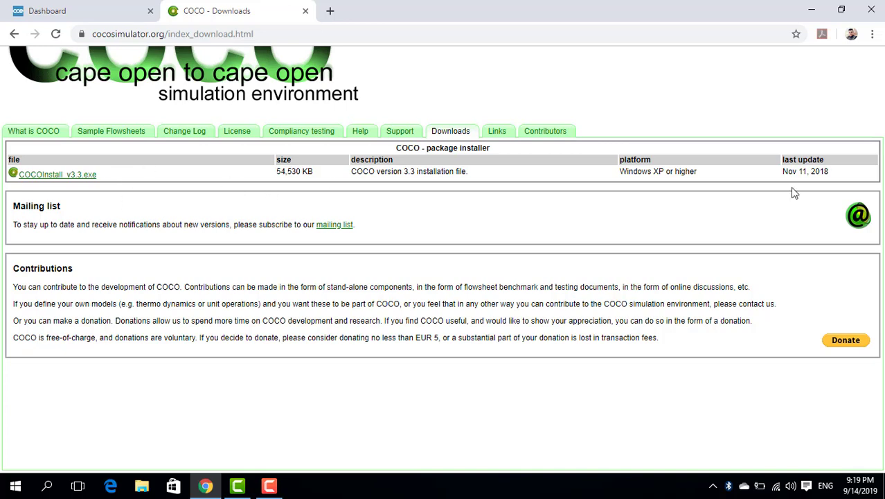
Step: Request the COCOInstall_v3.3.exe download, dismiss the download manager dialog and return to the COCO downloads page
left_click(62, 182)
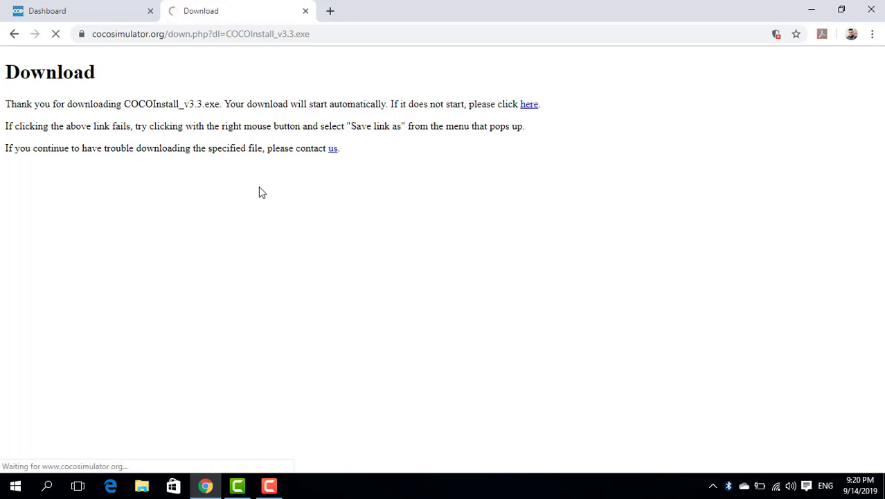
left_click(531, 106)
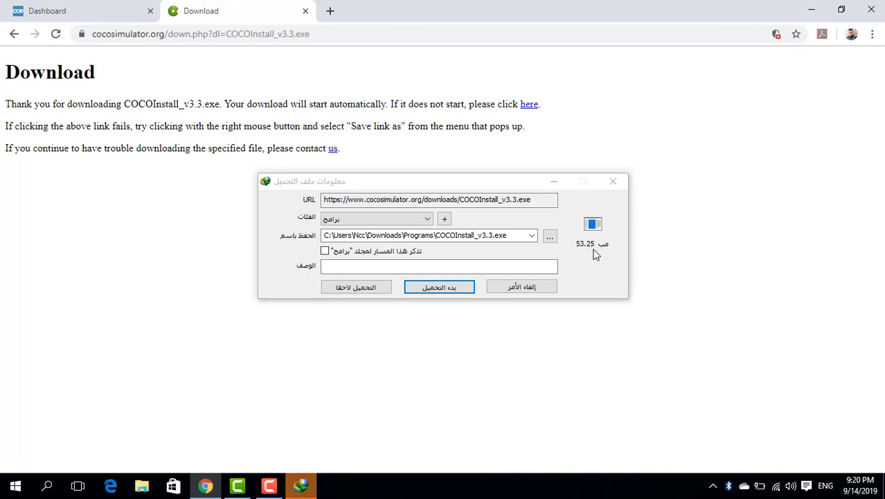
left_click(613, 182)
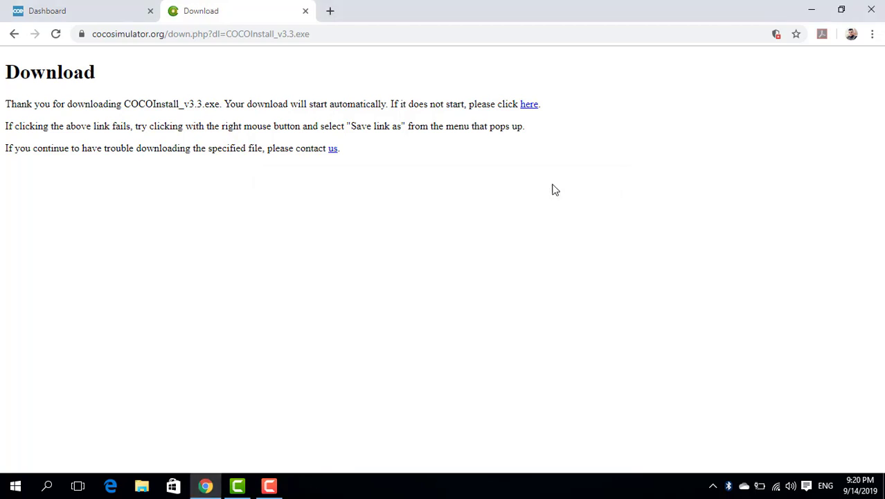
left_click(14, 35)
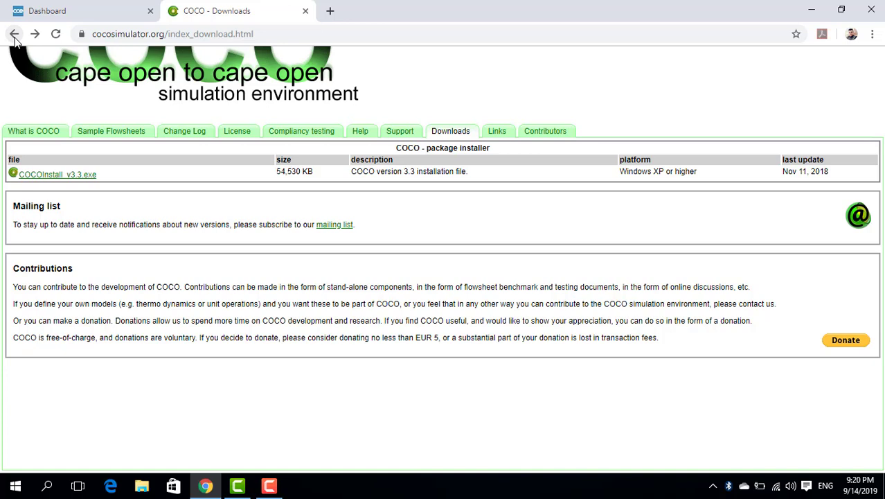
Step: Follow the chemsep.org link from COCO's sample flowsheets, request the lite.exe download and dismiss the duplicate download dialog
left_click(107, 133)
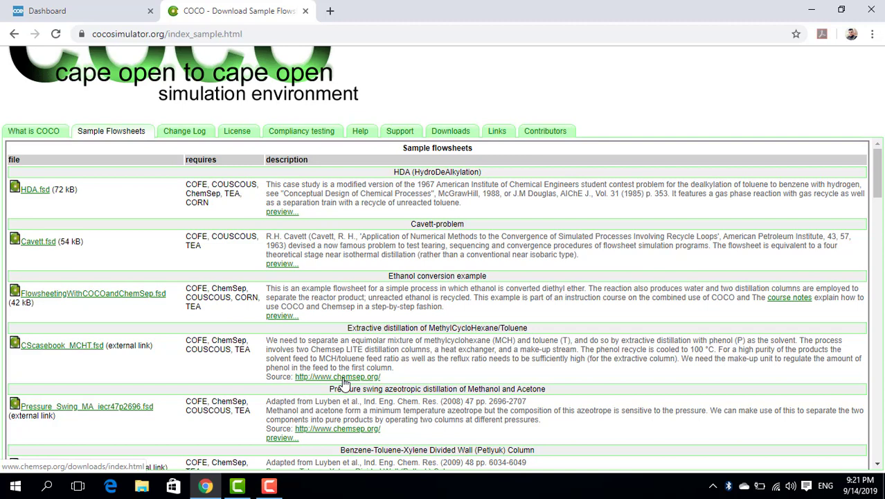
left_click(345, 377)
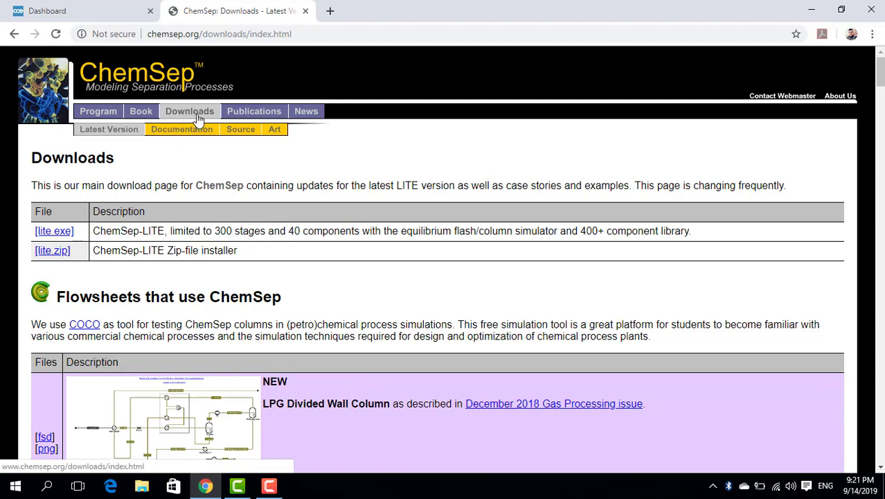
left_click(54, 235)
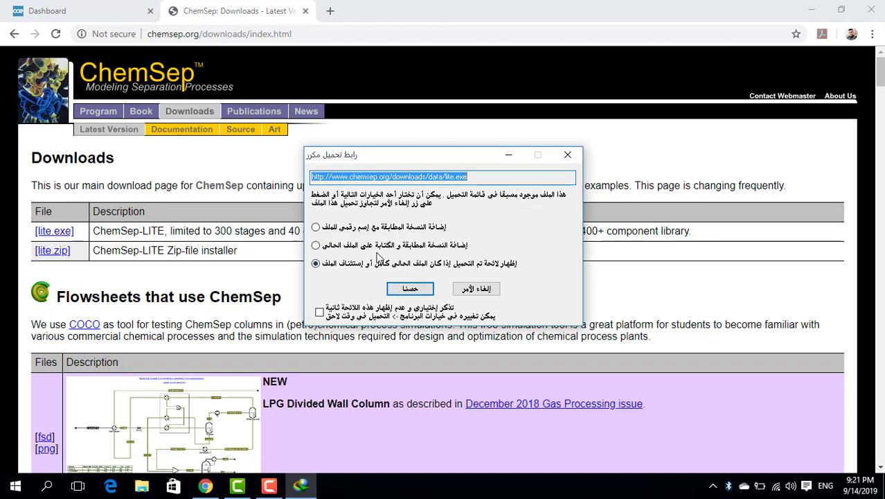
left_click(567, 156)
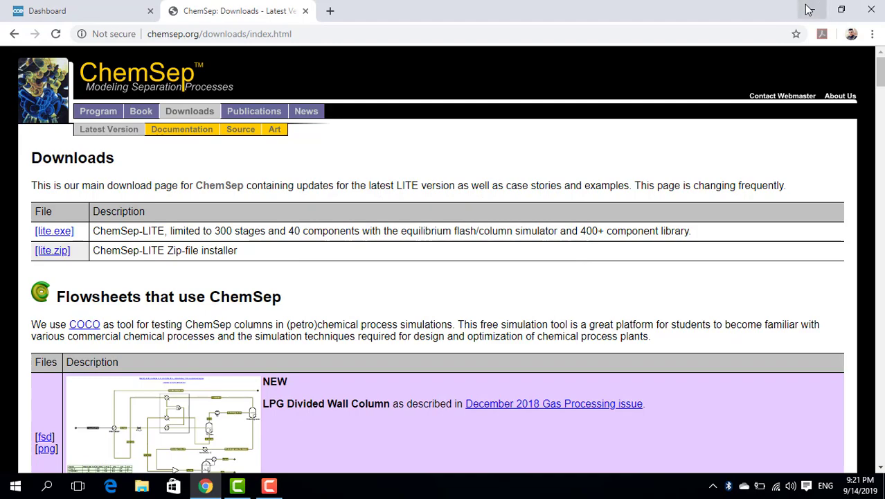
Step: Show the desktop and move the COCOInstall_v3.3 and lite installers toward the middle of the empty desktop area
key("super+d")
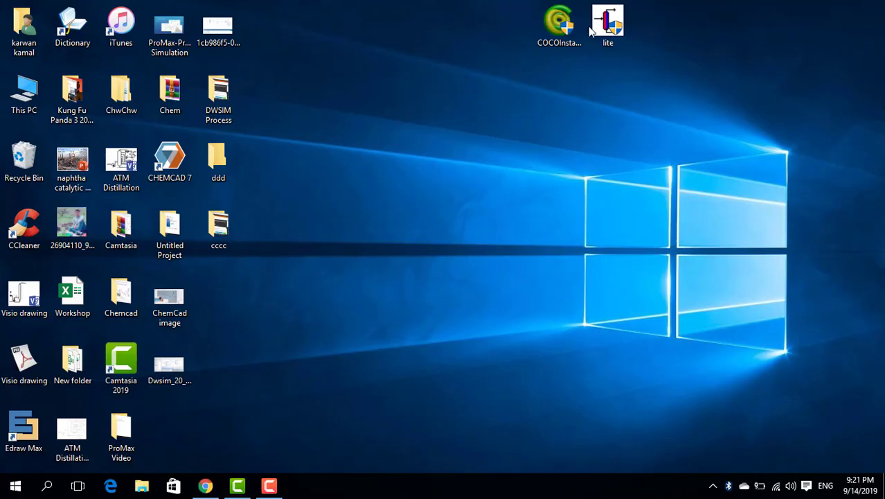
left_click_drag(441, 39, 677, 43)
left_click_drag(496, 16, 701, 19)
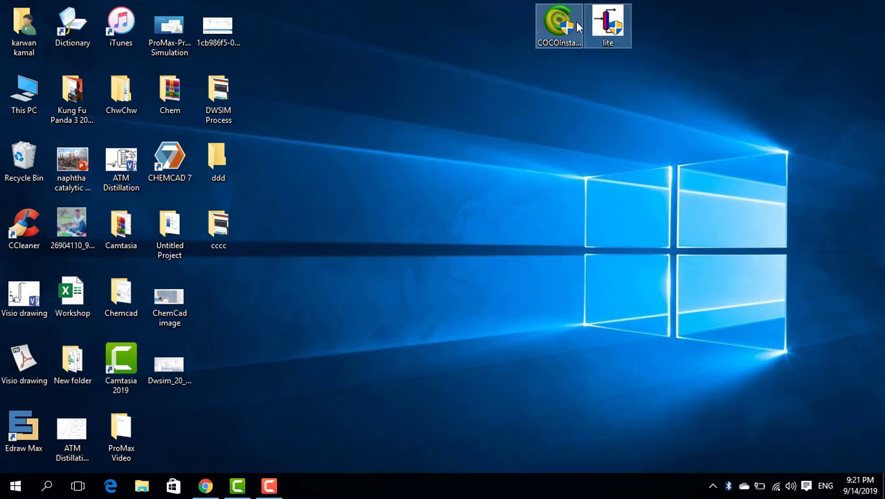
left_click_drag(518, 150, 461, 243)
left_click(512, 164)
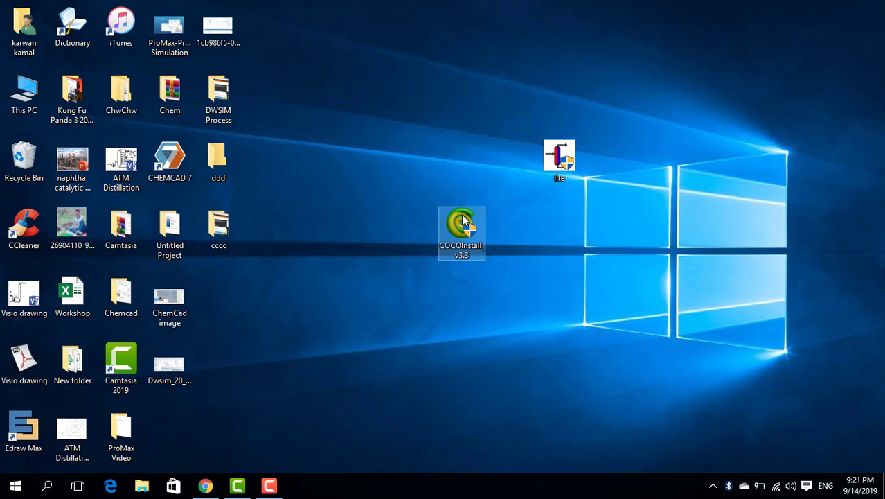
Step: Run COCOInstall_v3.3 as administrator, accepting the license and the installation for anyone using this computer
double_click(464, 219)
right_click(466, 226)
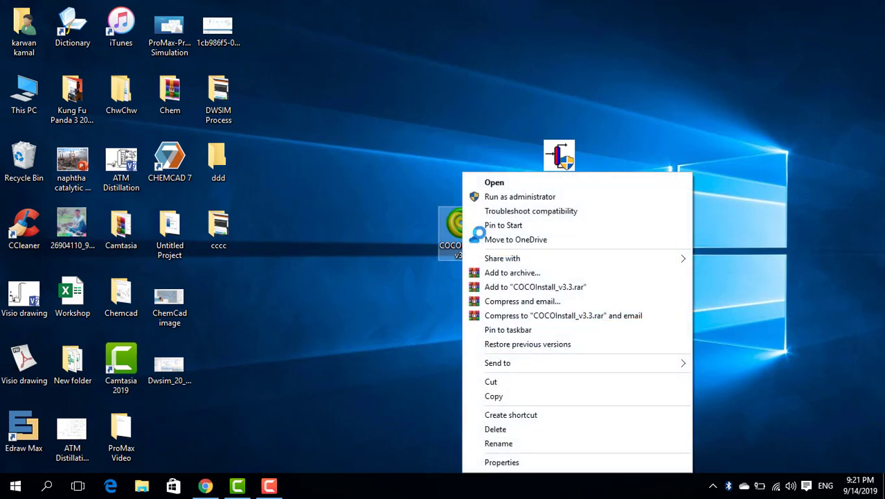
left_click(514, 200)
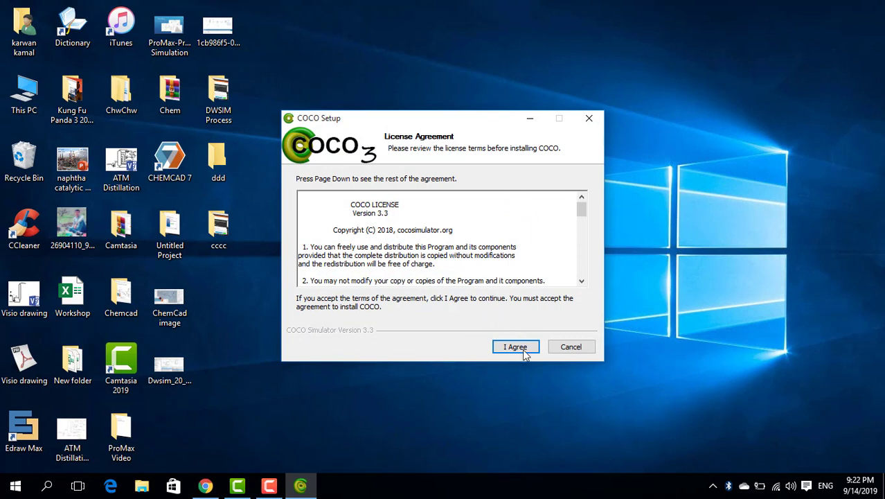
left_click(515, 347)
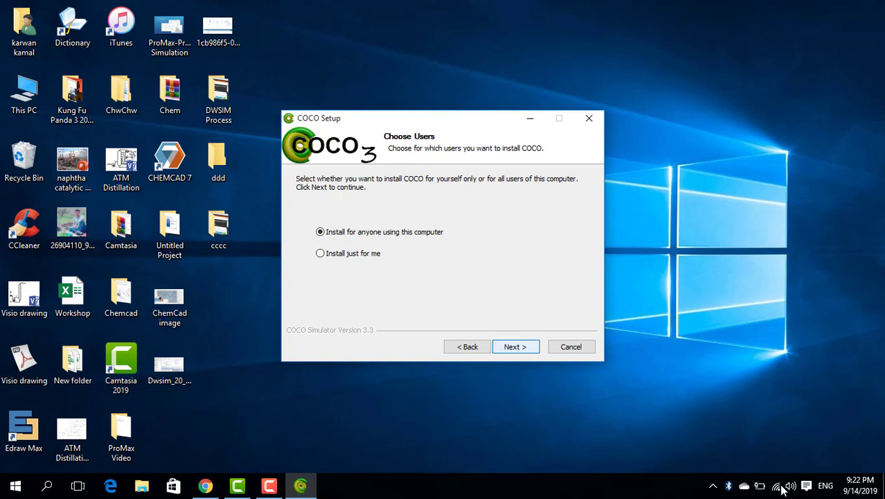
key("Return")
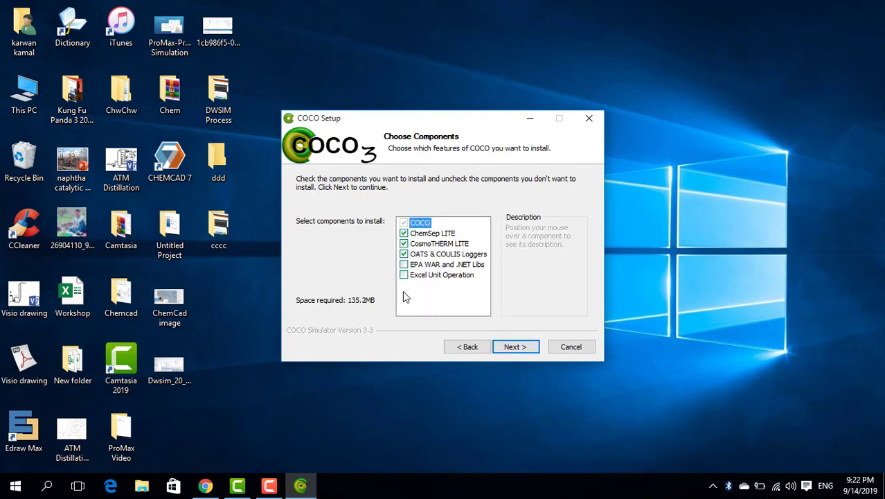
Step: Add the Excel Unit Operation and EPA WAR and .NET Libs components to the COCO installation, agreeing to install both anyway
mouse_move(409, 280)
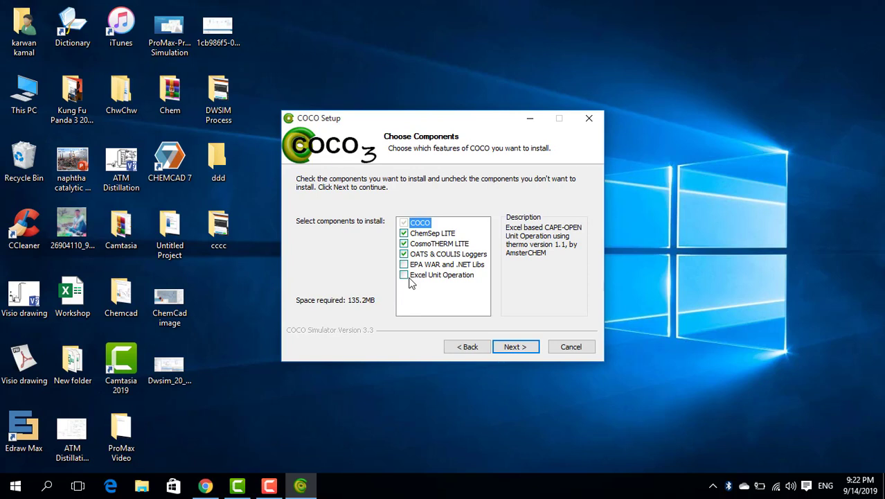
left_click(405, 276)
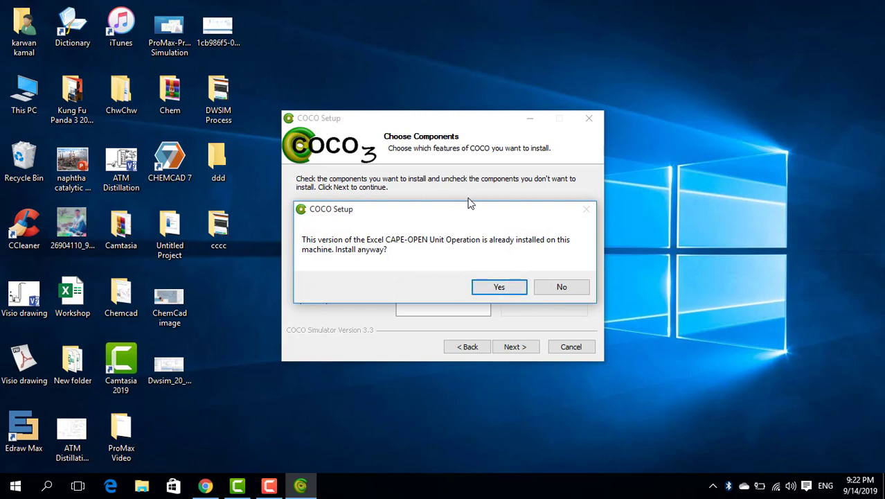
left_click_drag(465, 211, 419, 331)
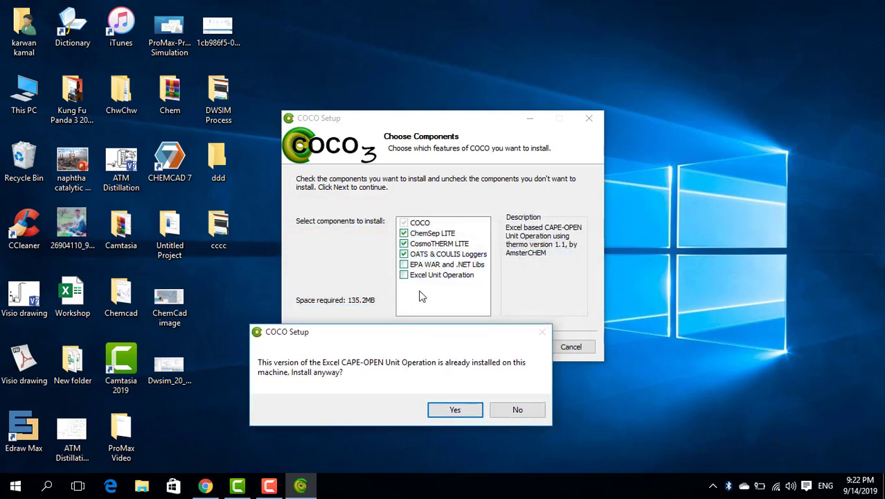
key("Return")
left_click(404, 264)
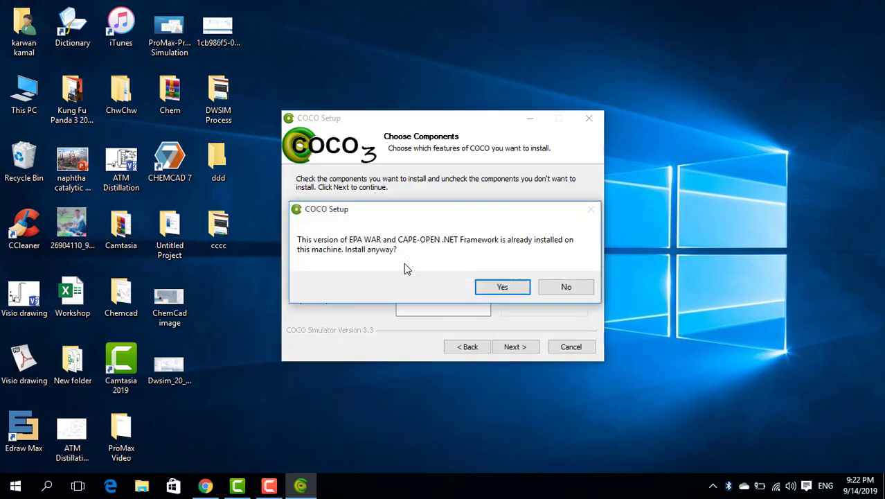
left_click(498, 292)
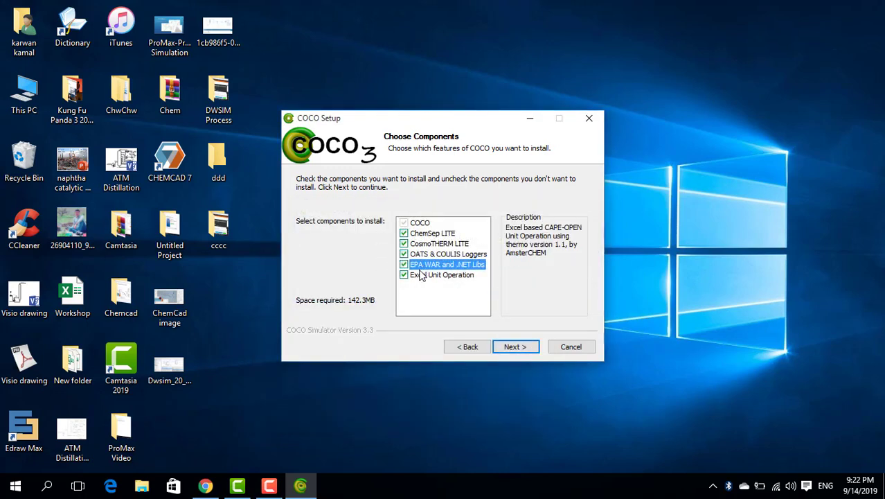
Step: Start installing COCO with the Start Menu folder COCO and the default install location
left_click(516, 348)
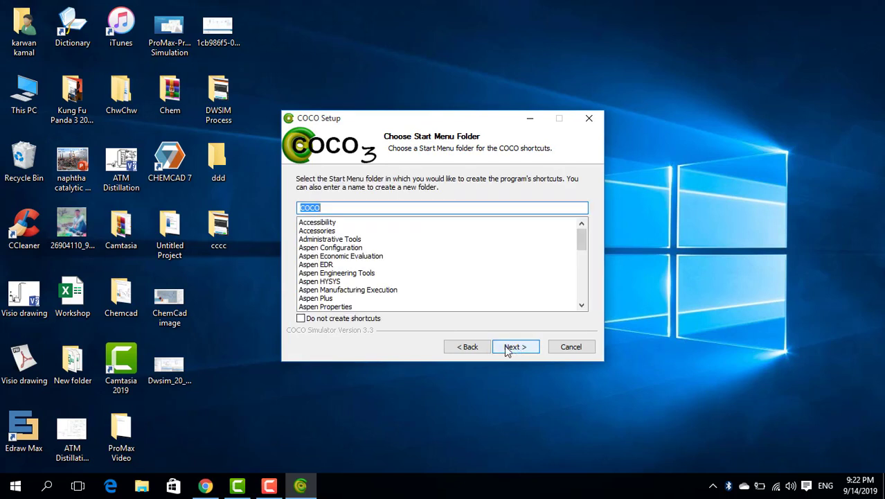
left_click(513, 347)
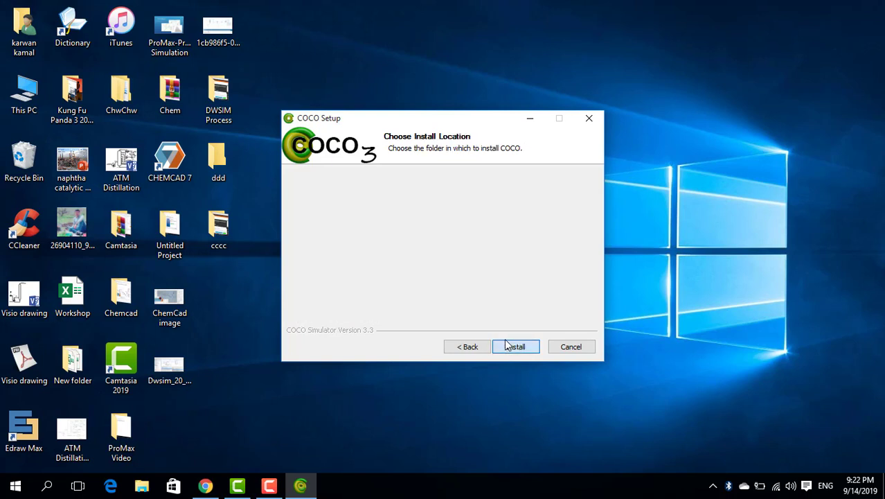
left_click(513, 347)
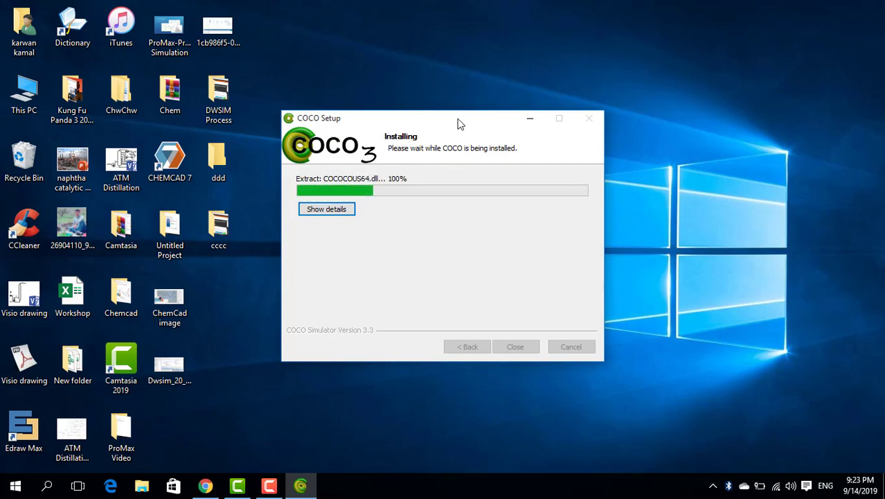
Step: Move the lite installer icon to the upper edge of the desktop, shifting the COCO Setup window to reach it
left_click_drag(457, 123, 482, 213)
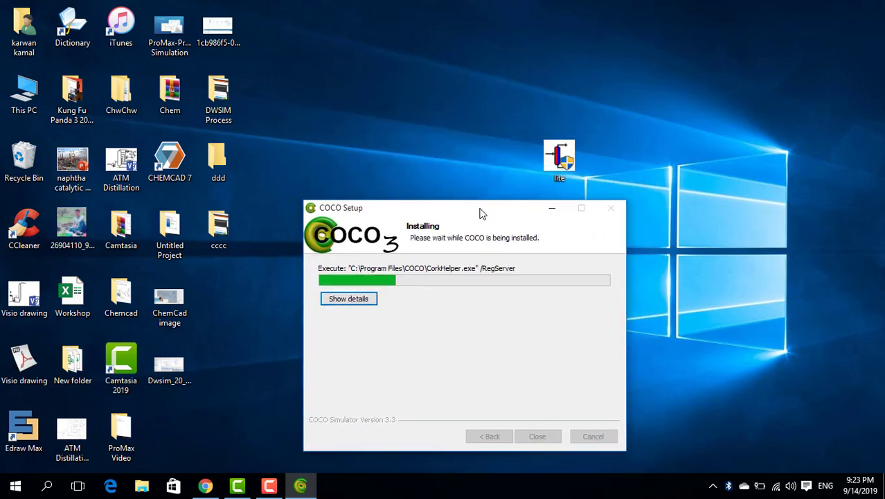
left_click_drag(560, 158, 664, 22)
left_click_drag(493, 207, 492, 122)
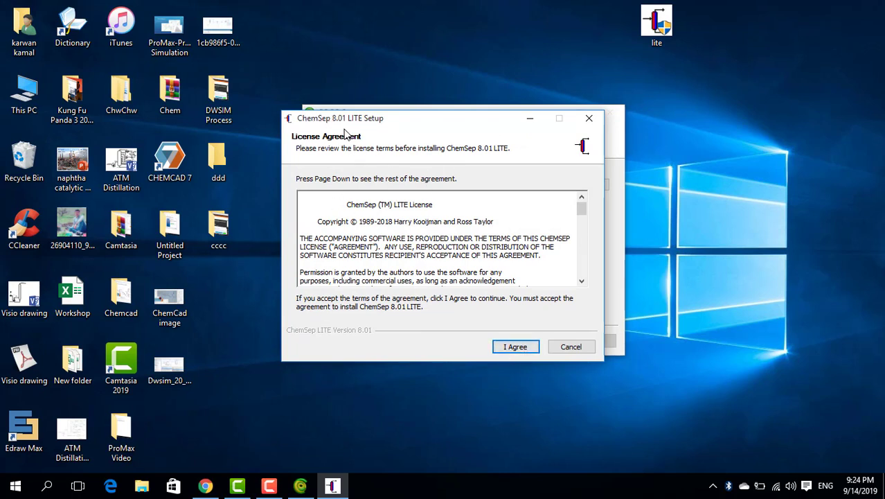
Step: Install ChemSep 8.01 LITE with its default Start Menu folder, accepting the license and overwriting the existing ChemSep unit operation registration
left_click(516, 347)
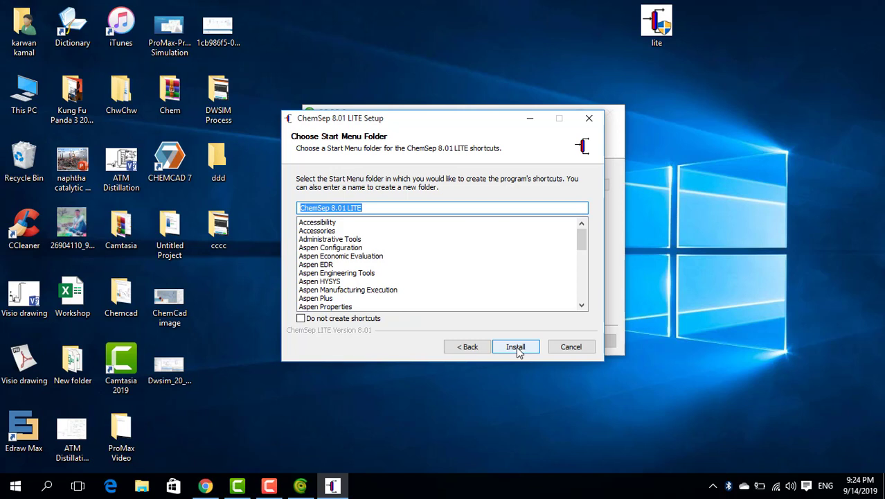
left_click(517, 347)
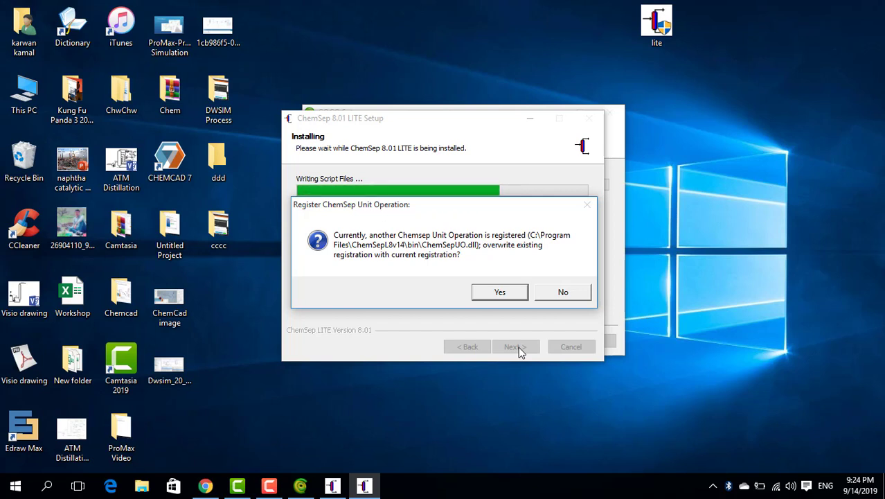
left_click(500, 293)
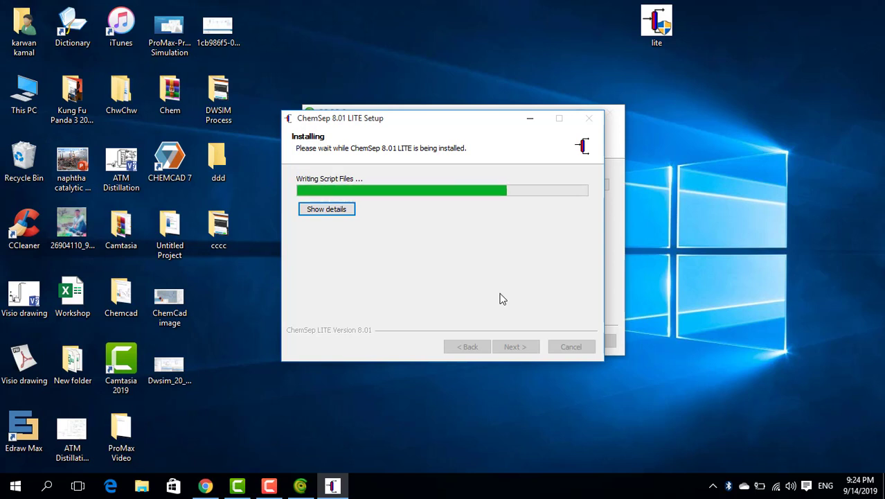
left_click(497, 293)
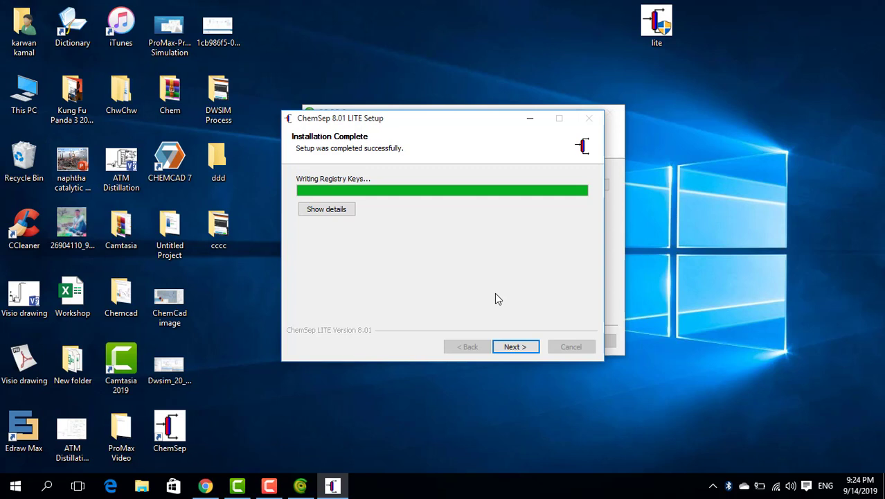
Step: Finish the ChemSep 8.01 LITE setup and install COSMOthermCO-LITE in its default destination folder
left_click(514, 346)
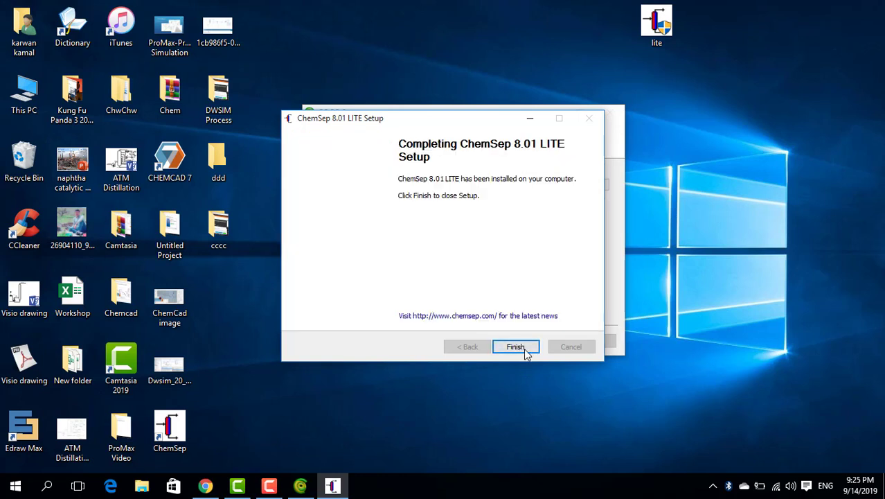
left_click(524, 347)
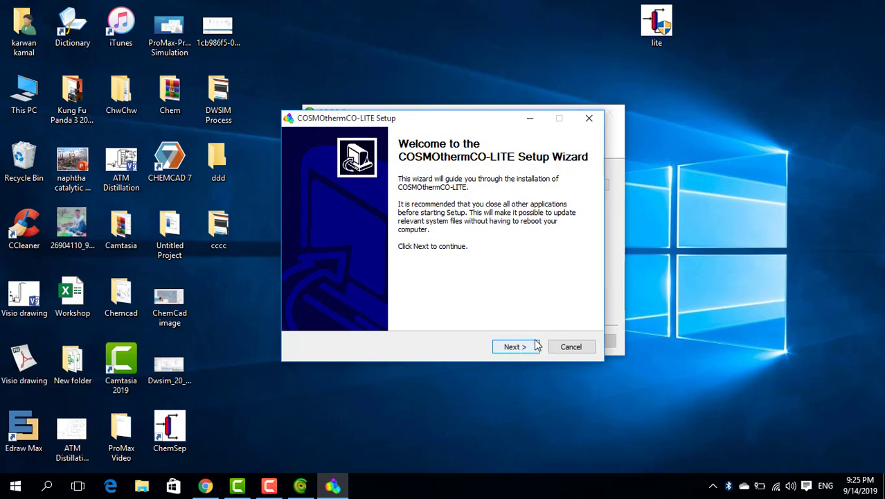
left_click(511, 346)
left_click(510, 349)
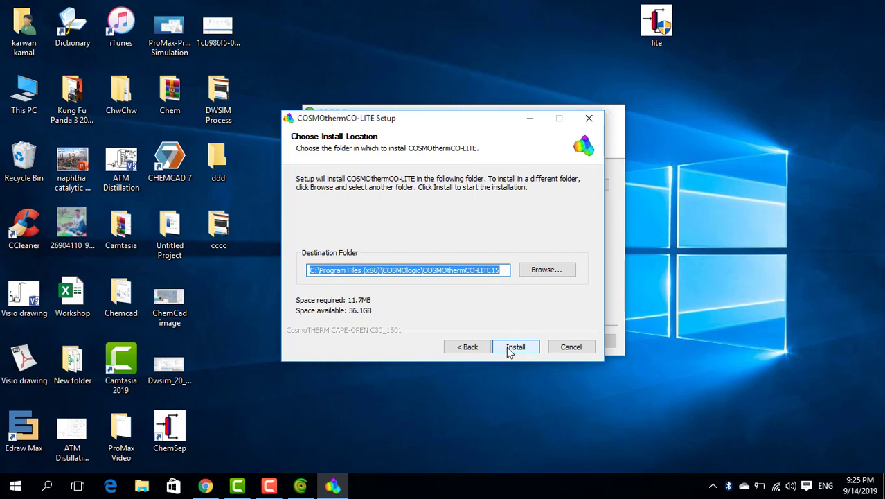
left_click(508, 349)
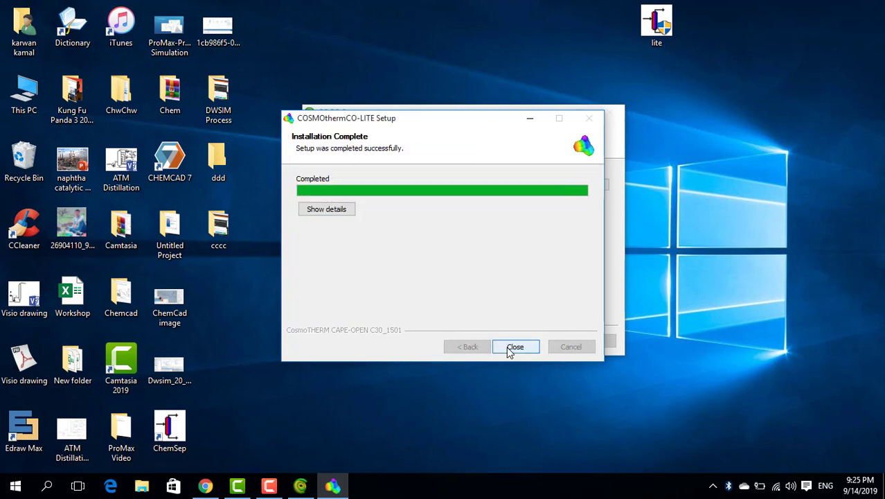
left_click(508, 348)
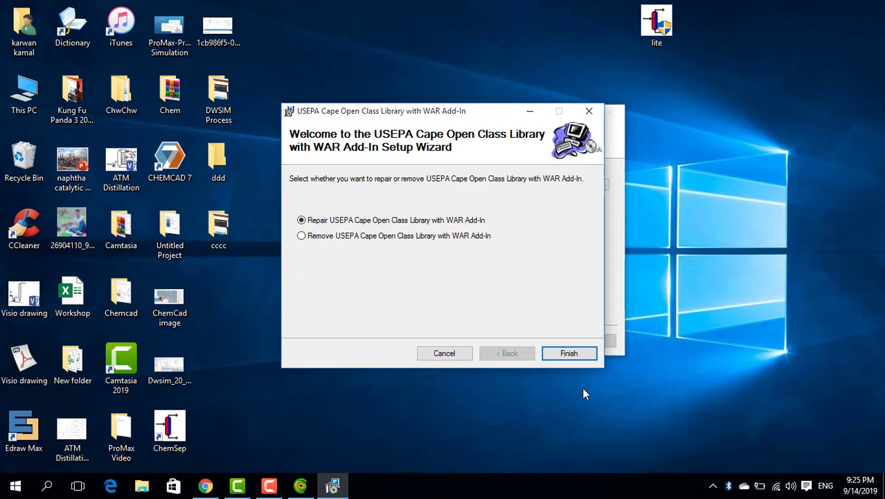
Step: Repair the USEPA Cape Open Class Library with WAR Add-In and close its setup wizard
left_click(570, 355)
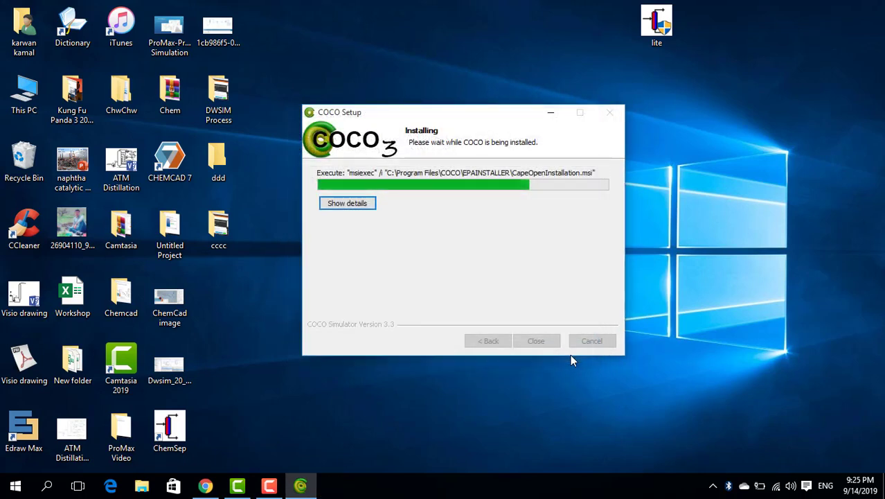
right_click(690, 199)
left_click(713, 237)
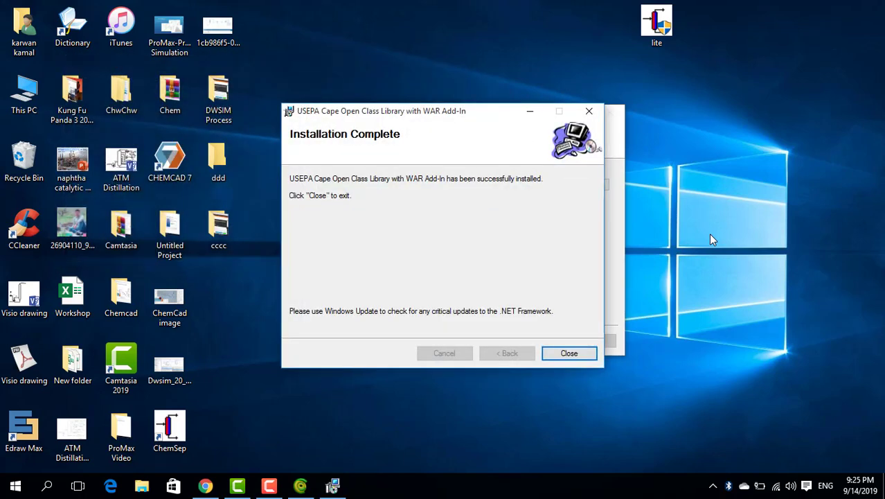
left_click(569, 354)
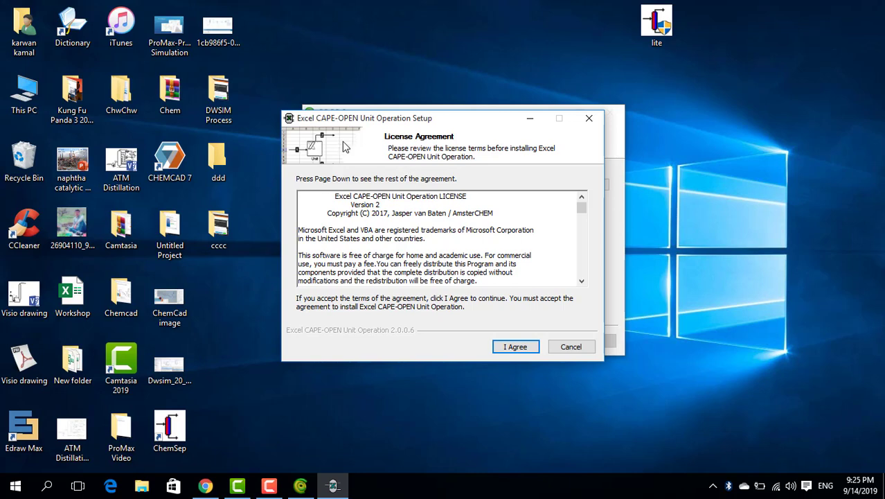
Step: Install the Excel CAPE-OPEN Unit Operation with its default Start Menu folder and install location, accepting the license
left_click(515, 348)
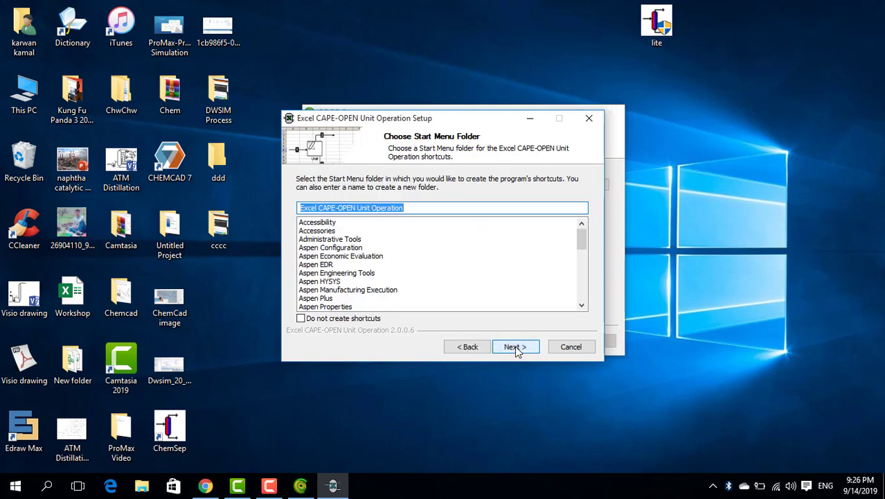
left_click(516, 348)
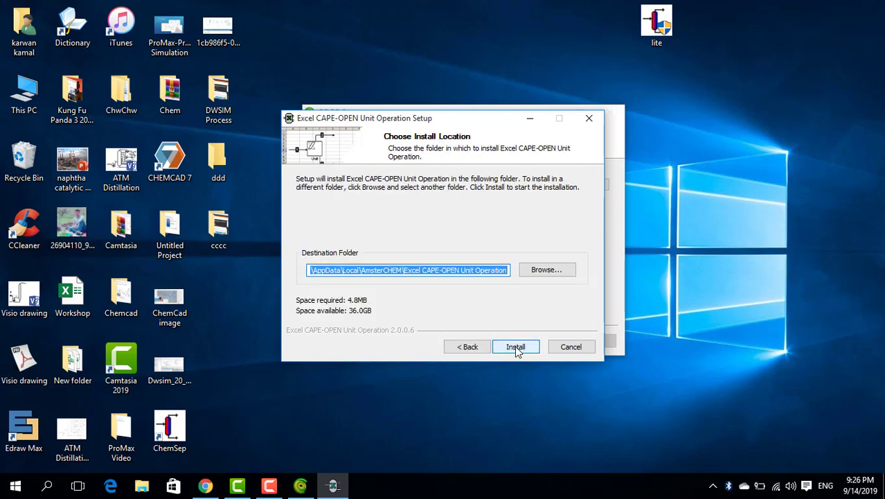
left_click(514, 346)
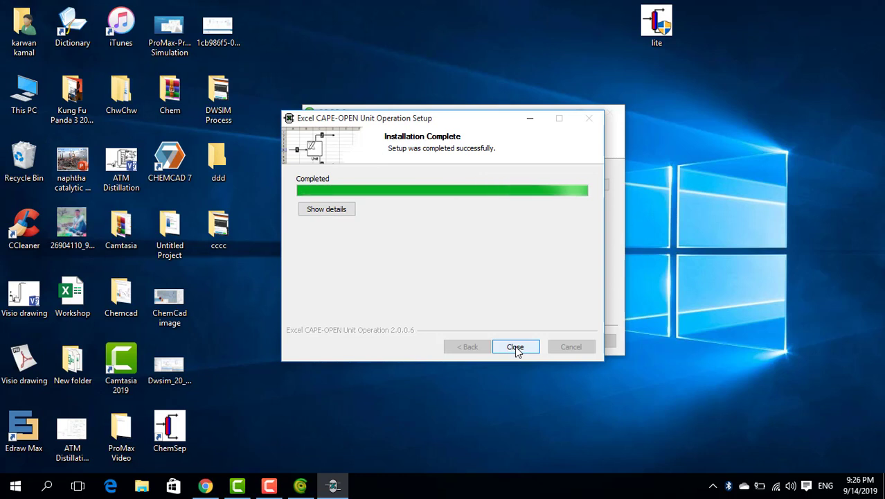
left_click(516, 347)
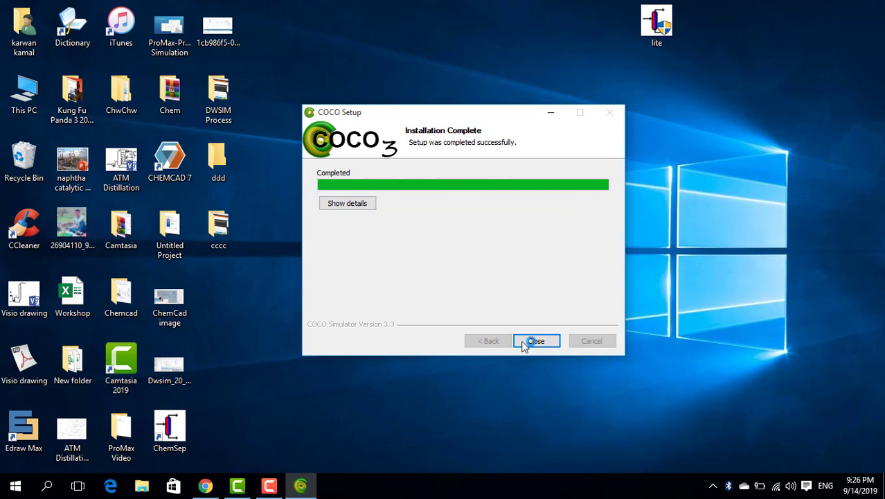
Step: Accept the download and installation of the new CUP version and close the completed COCO Setup
left_click(524, 342)
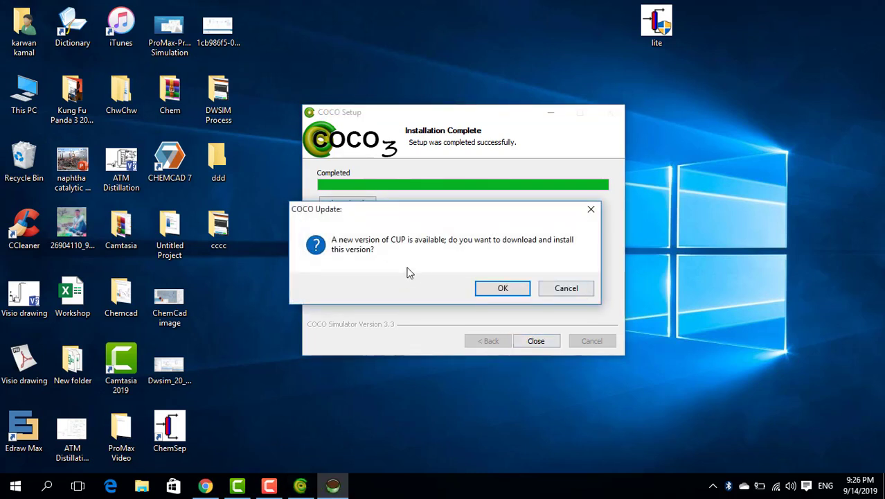
left_click(500, 289)
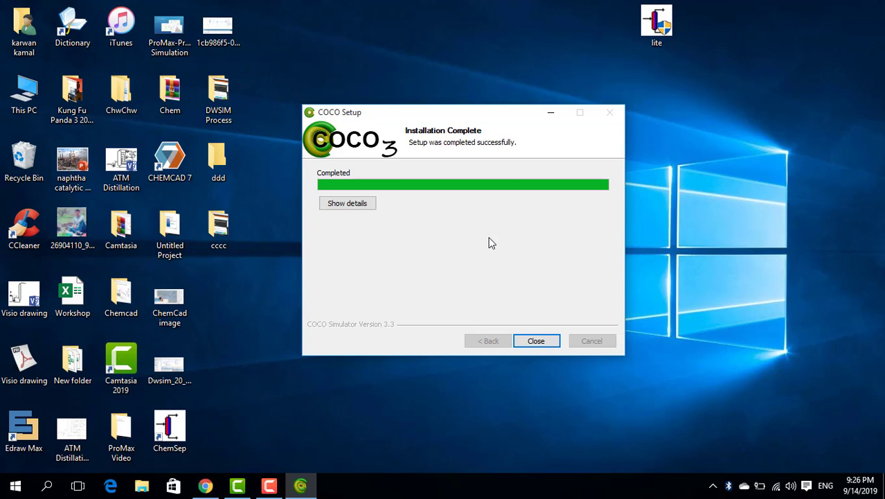
left_click(537, 341)
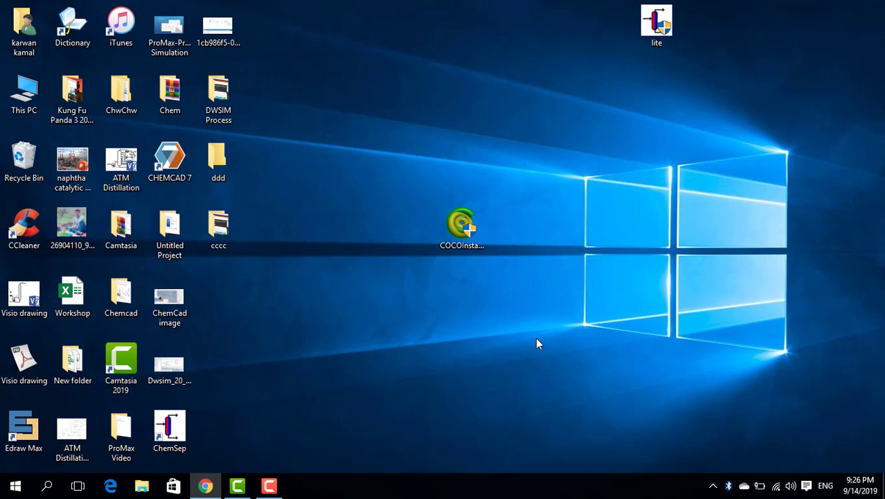
Step: Move the lite installer beside the COCO installer on the desktop and run it as administrator
left_click_drag(656, 25, 521, 234)
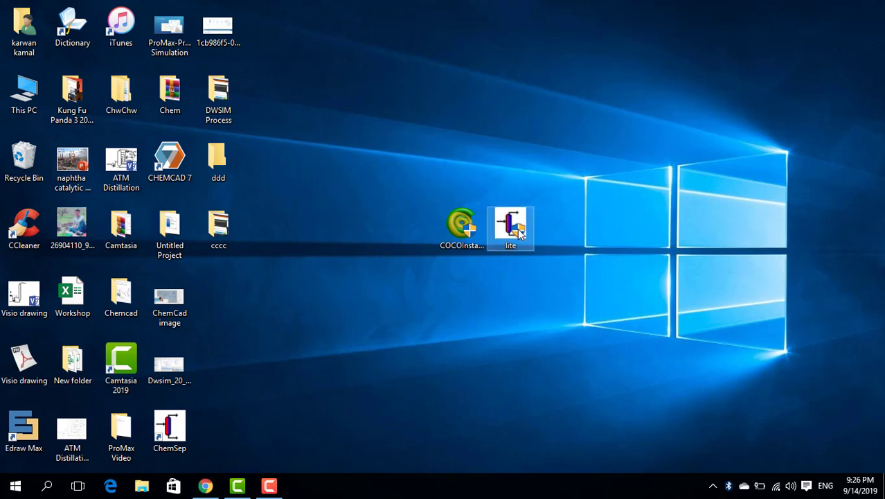
right_click(521, 235)
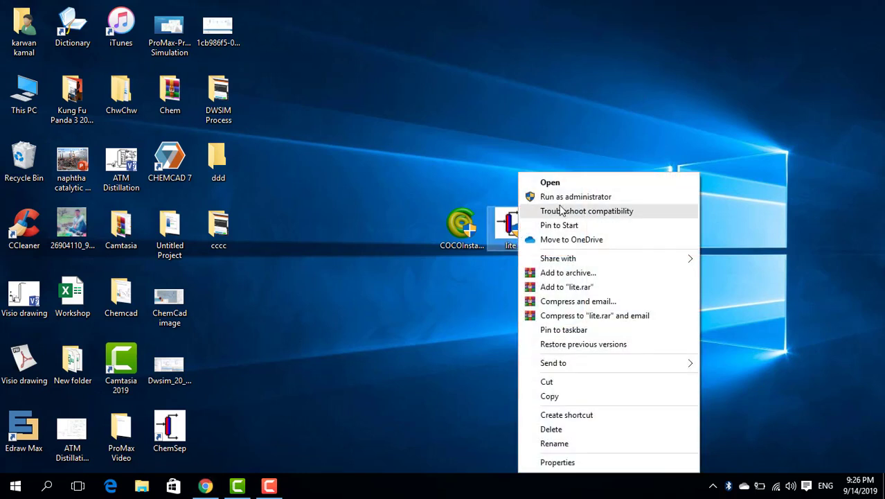
left_click(576, 197)
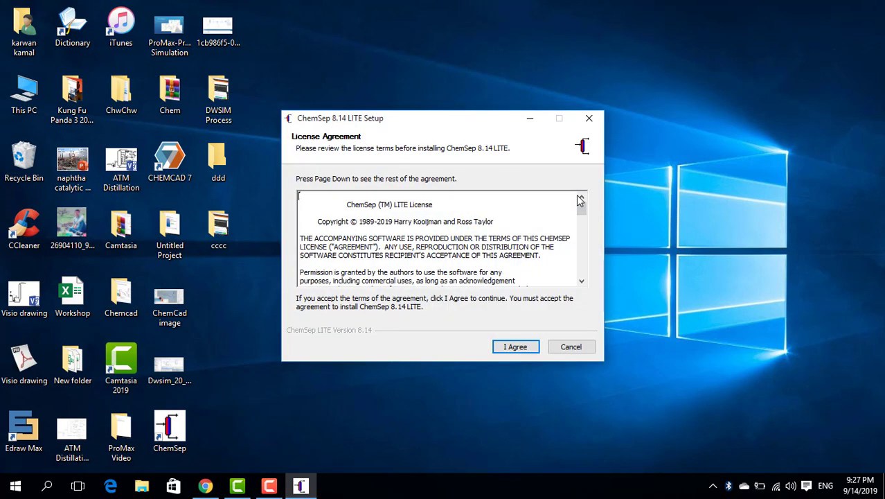
Step: Install ChemSep 8.14 LITE for anyone using this computer in the default folder, accepting the license and overwriting the existing unit operation registration
left_click(516, 347)
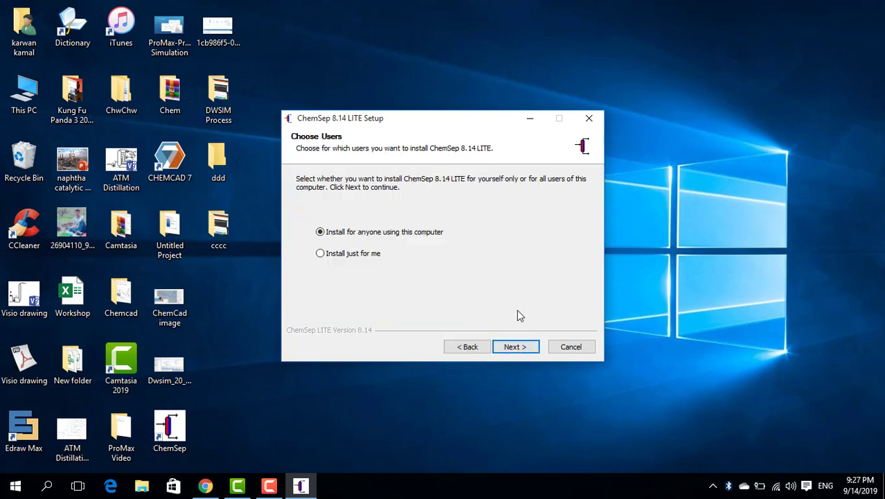
left_click(512, 347)
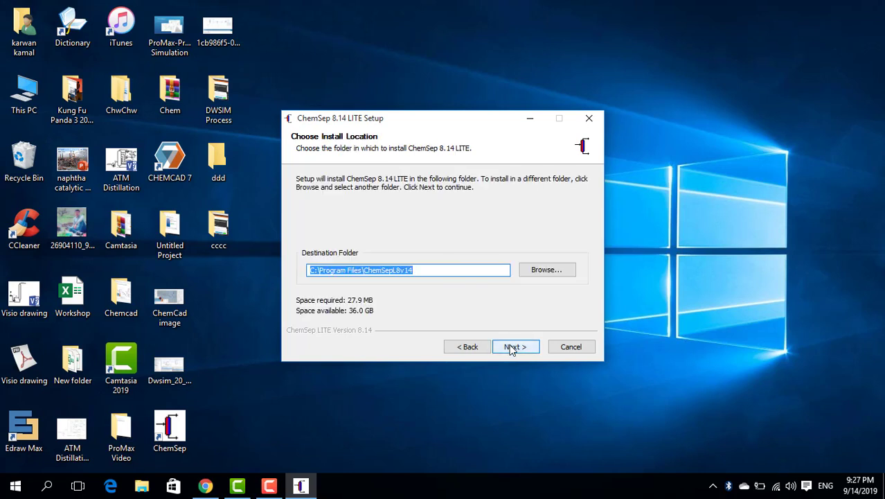
left_click(513, 347)
left_click(513, 348)
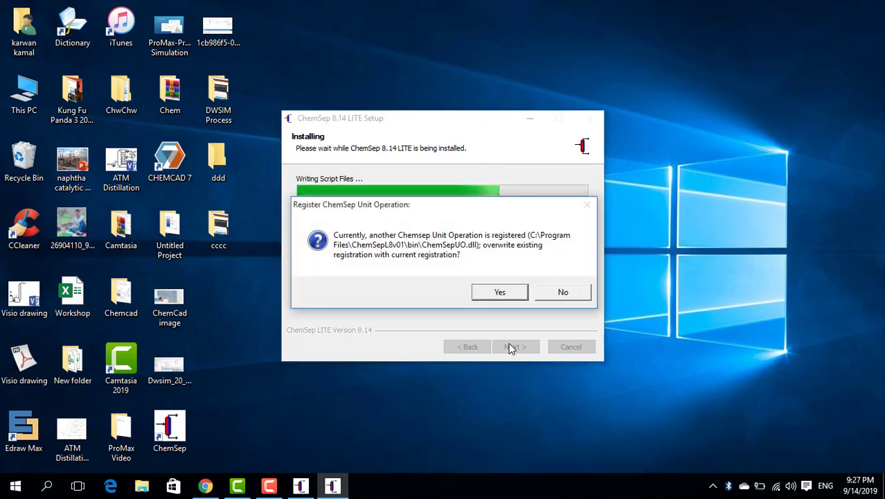
left_click(494, 290)
left_click(495, 291)
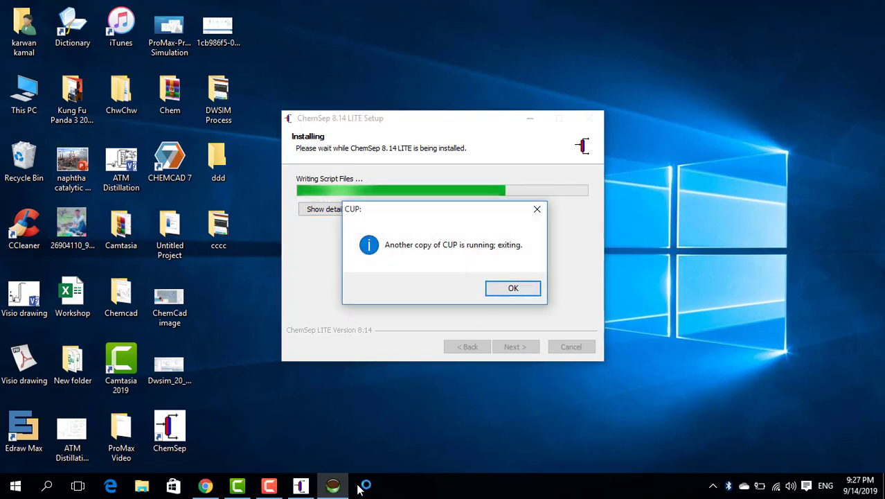
left_click(526, 290)
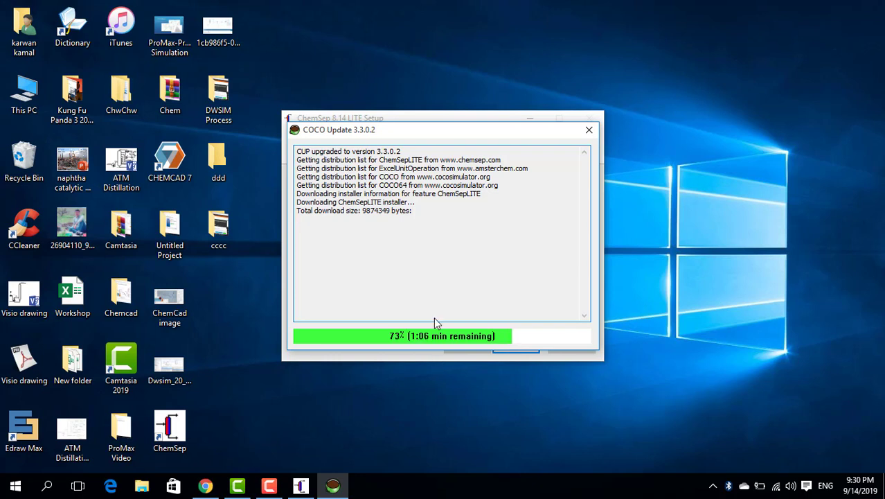
left_click(760, 97)
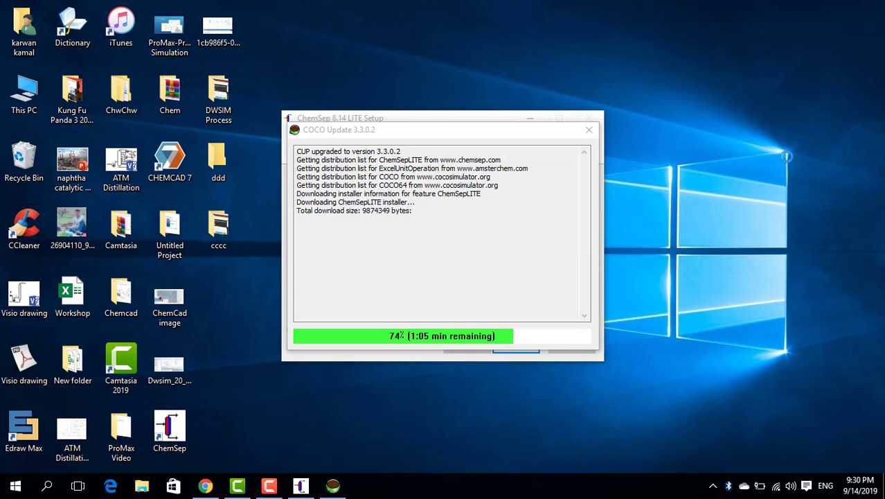
right_click(757, 97)
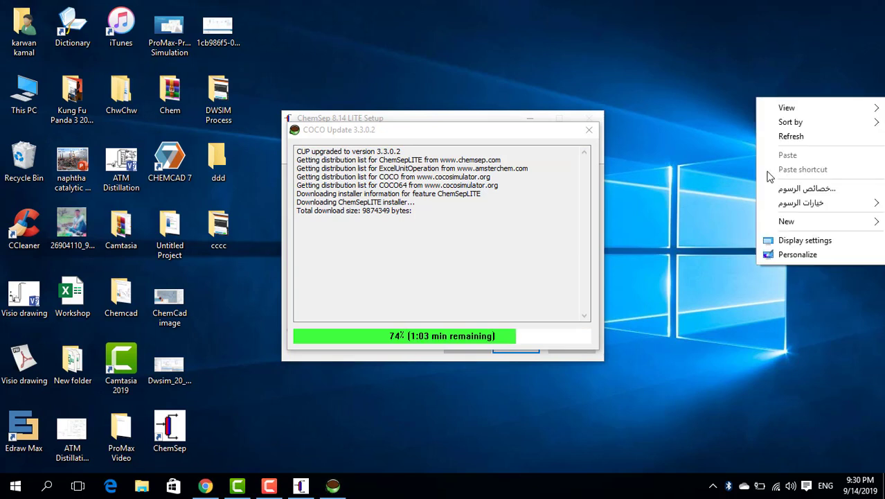
left_click(386, 401)
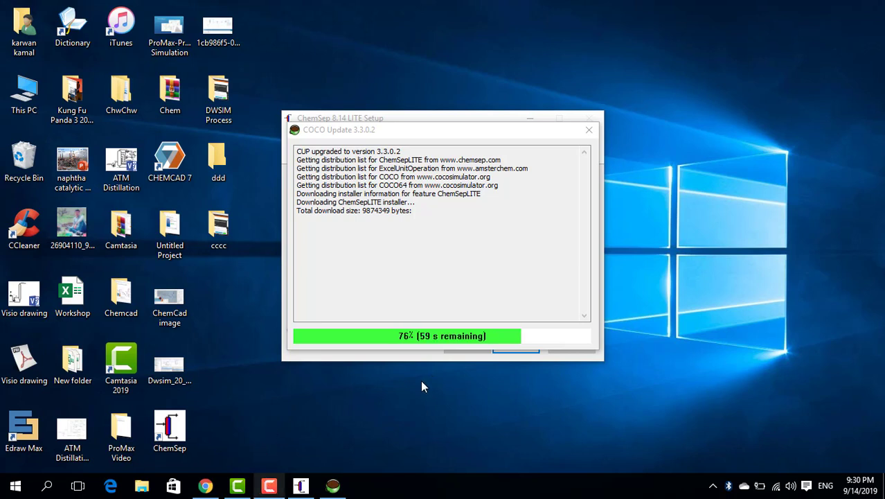
left_click(269, 485)
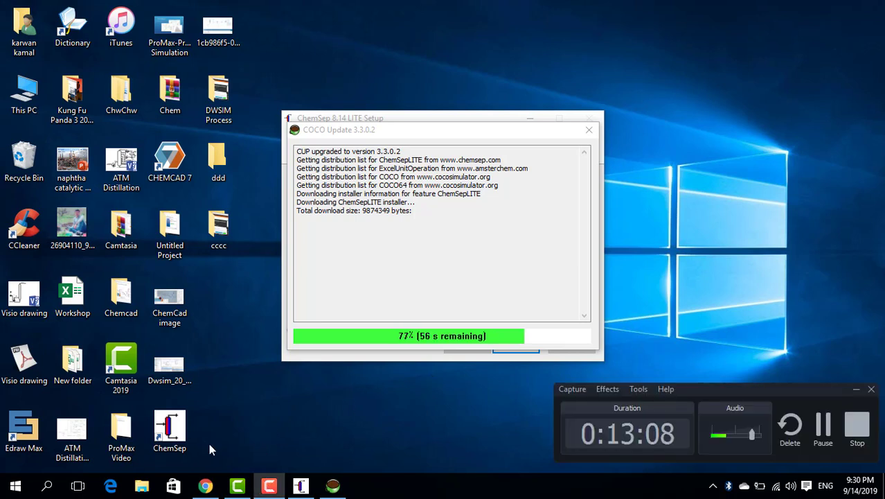
left_click(823, 434)
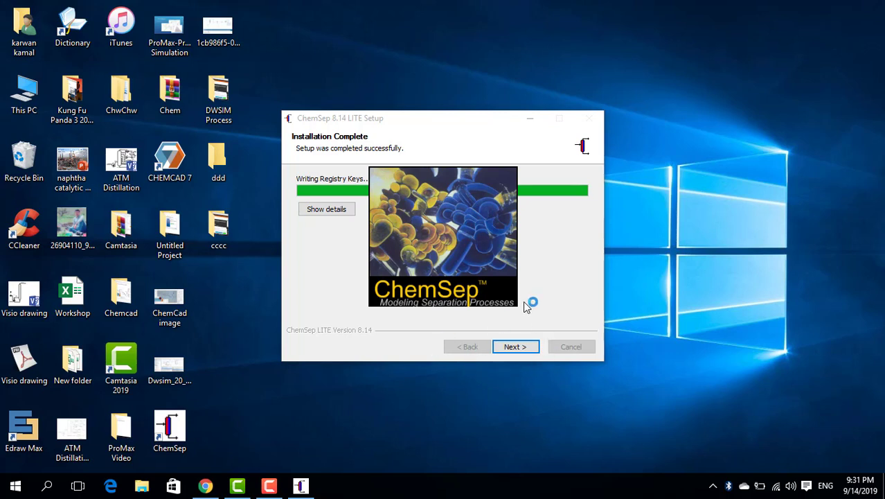
Step: Dismiss the duplicate installer warning and finish the ChemSep 8.14 LITE setup
left_click(519, 351)
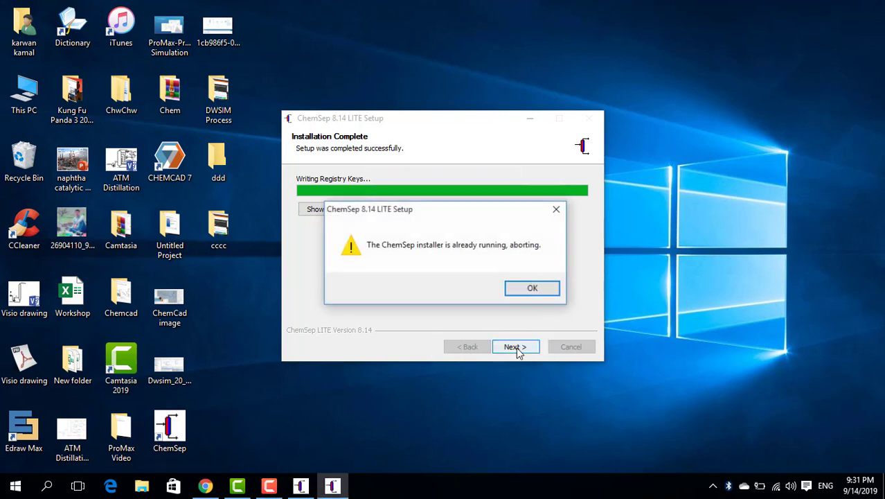
left_click(532, 288)
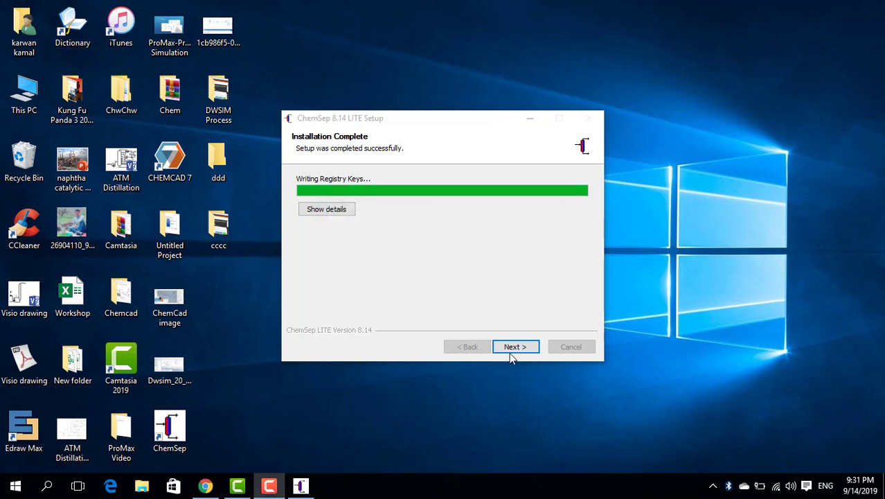
left_click(512, 351)
left_click(515, 346)
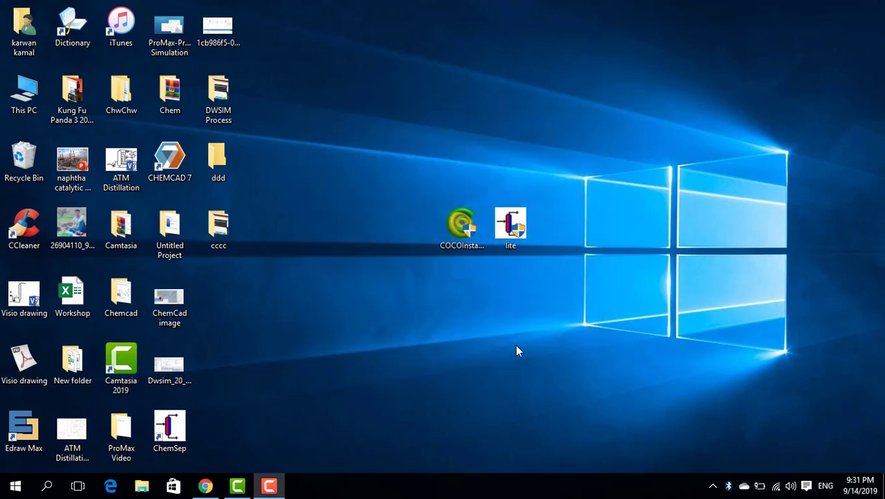
Step: Refresh the desktop and agree to download and install the ChemSepLITE 8.1.4.1124 update
right_click(358, 195)
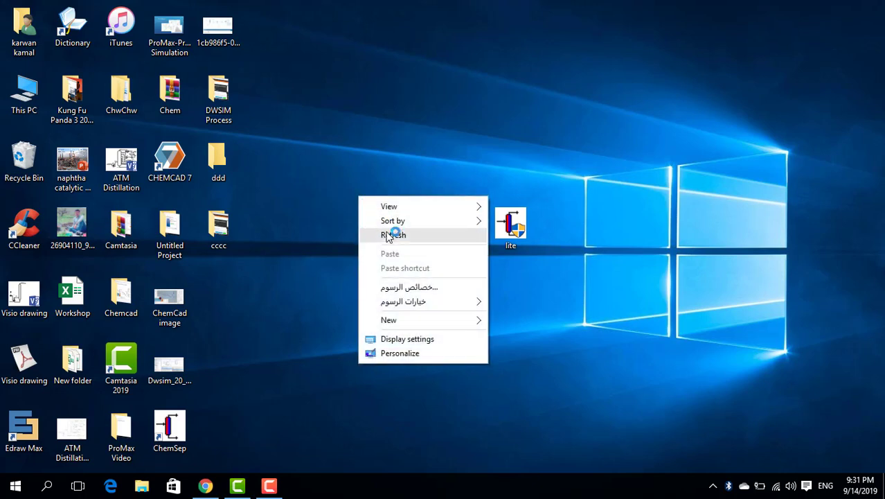
left_click(387, 233)
right_click(353, 191)
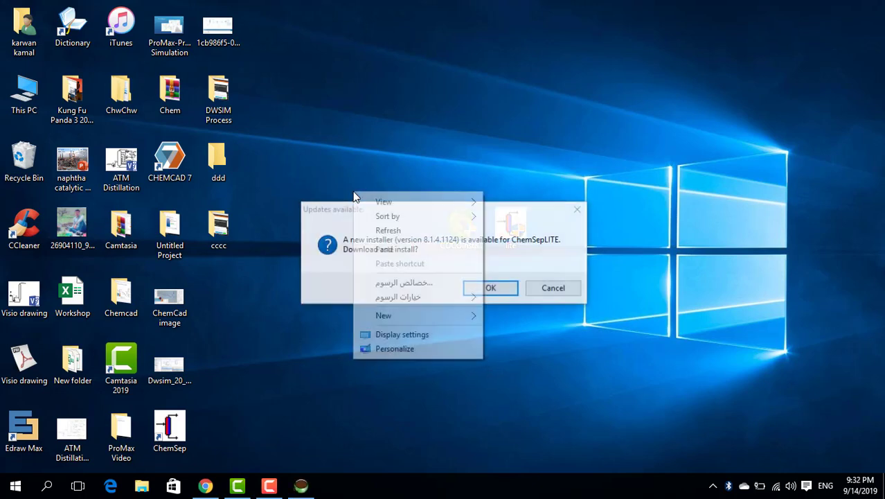
left_click(399, 233)
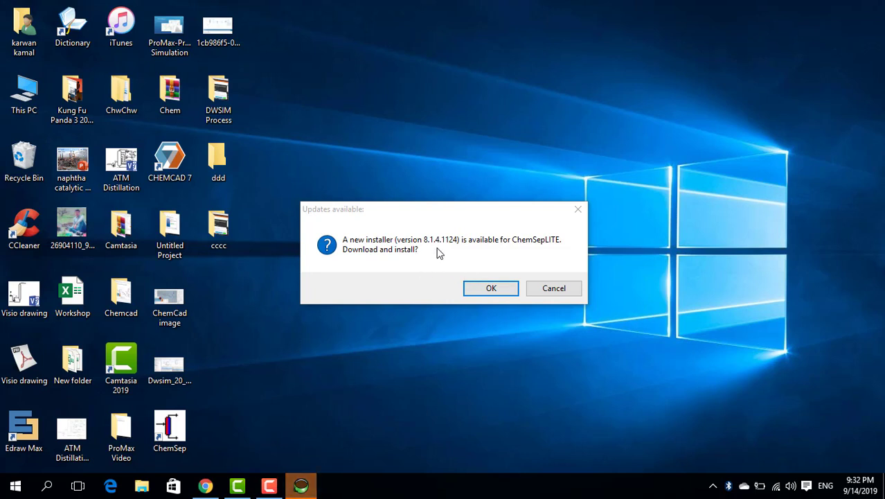
left_click(493, 289)
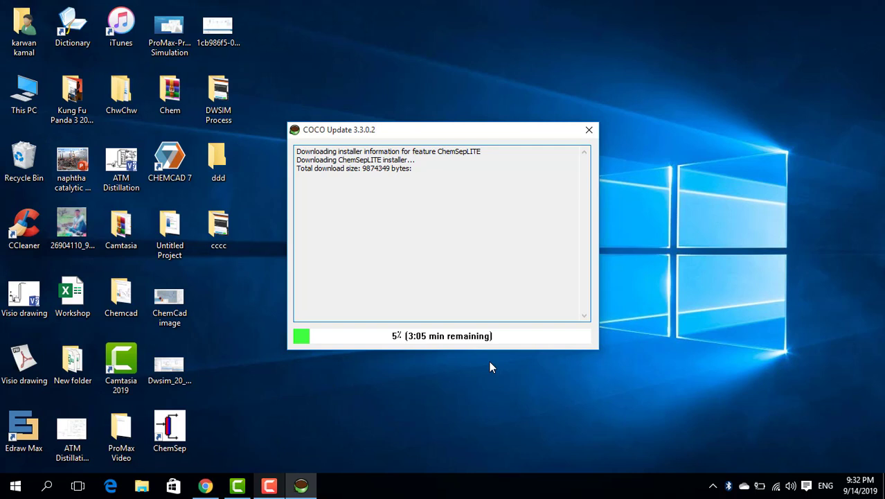
key("alt+Tab")
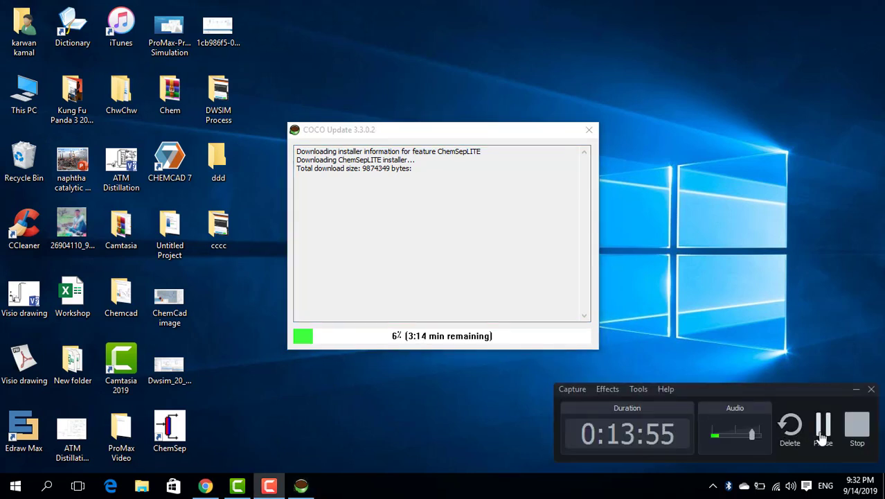
left_click(823, 431)
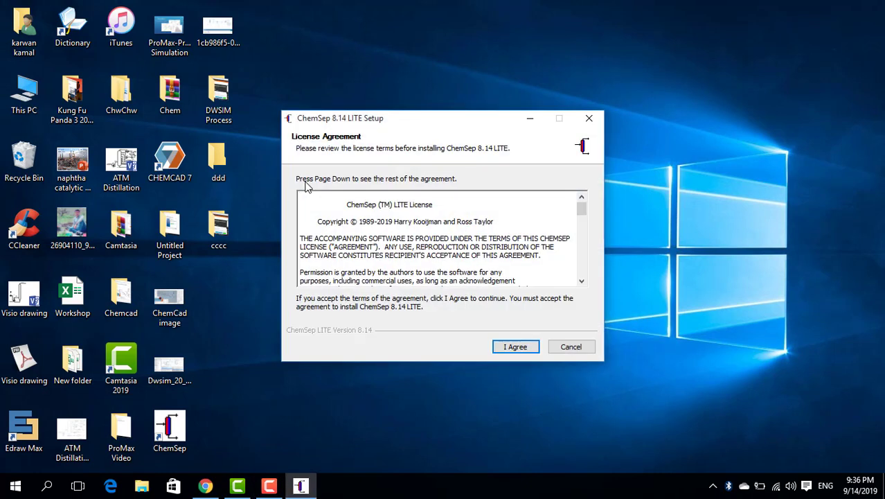
Step: Reinstall ChemSep 8.14 LITE in the default C:\Program Files\ChemSepL8v14 folder, accepting the license and agreeing to remove the previous version
left_click(516, 347)
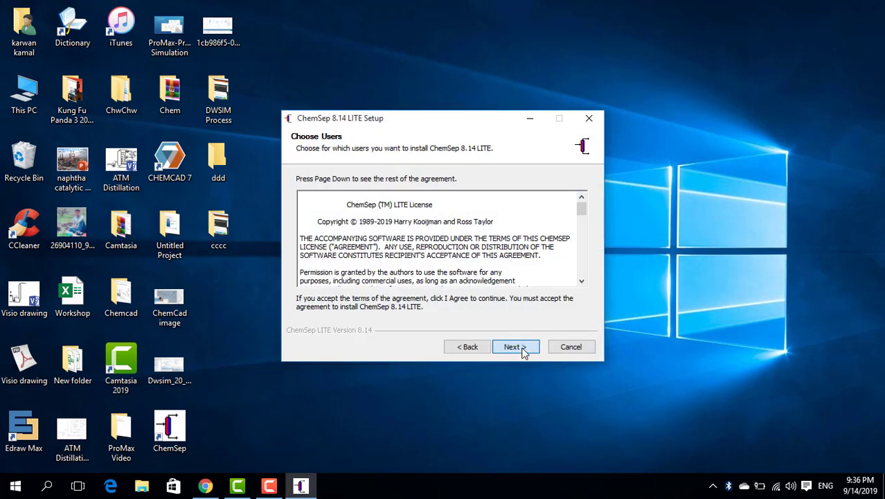
left_click(516, 347)
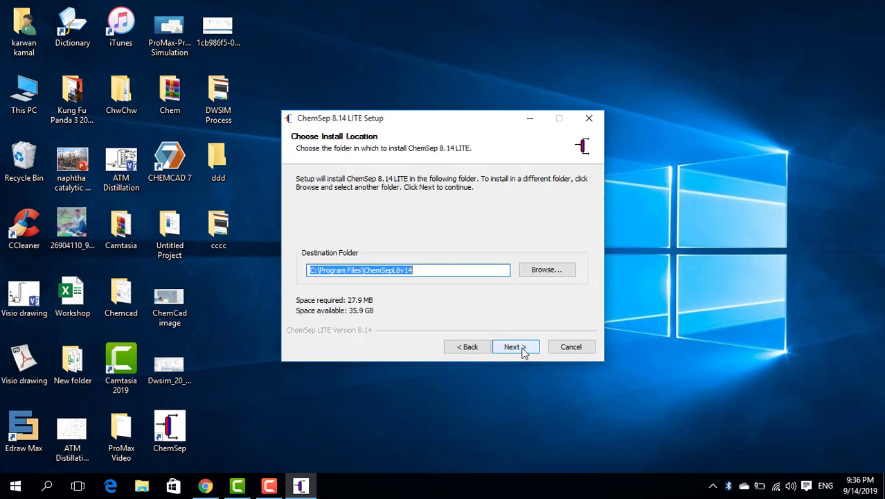
left_click(516, 347)
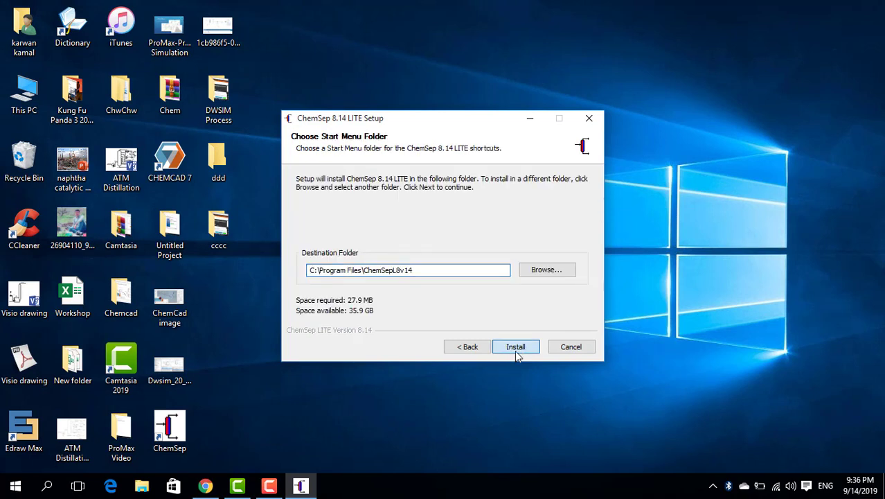
left_click(515, 351)
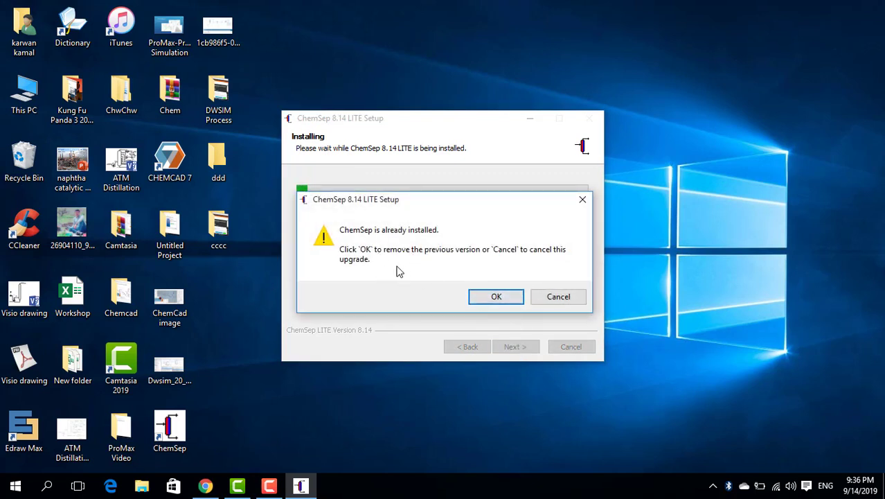
left_click(495, 301)
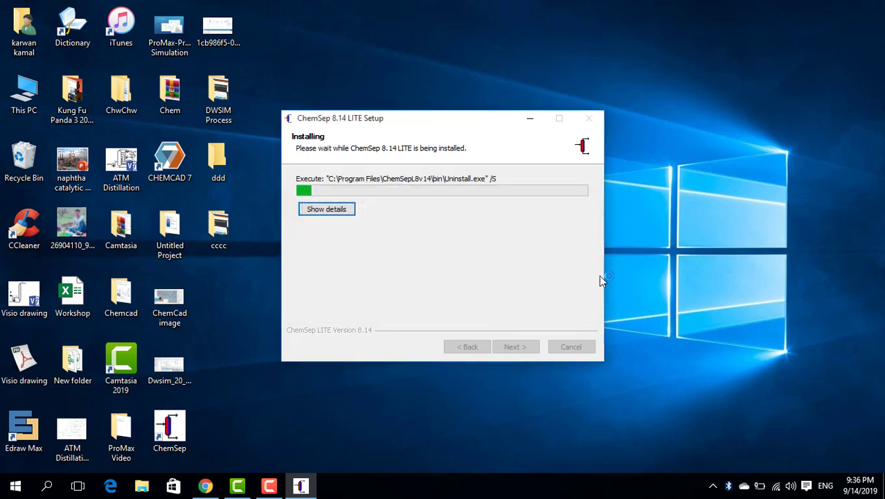
right_click(723, 222)
left_click(747, 260)
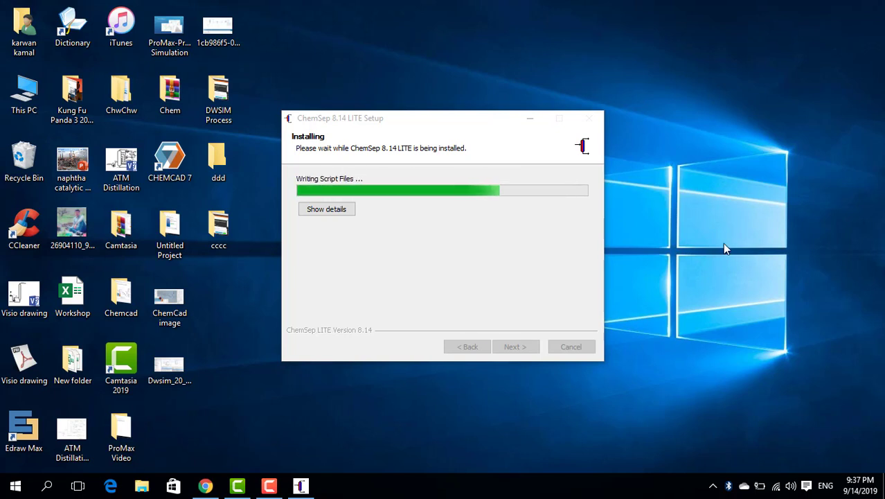
right_click(722, 242)
left_click(745, 282)
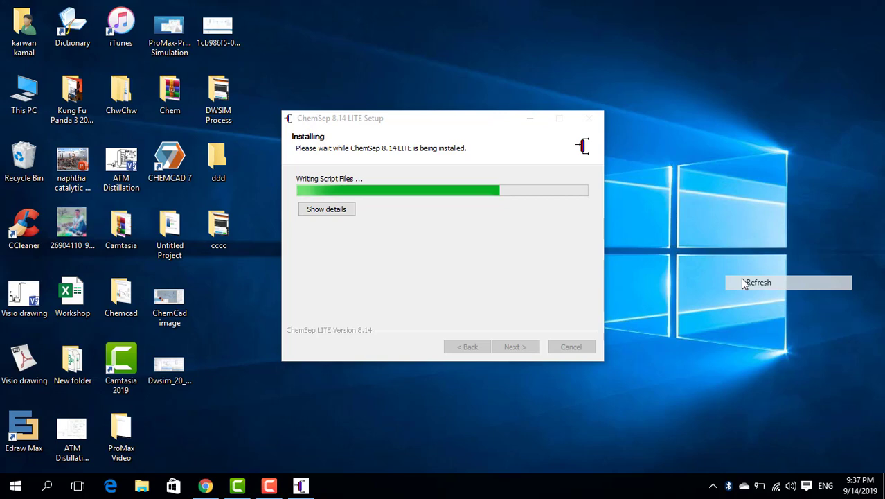
right_click(676, 175)
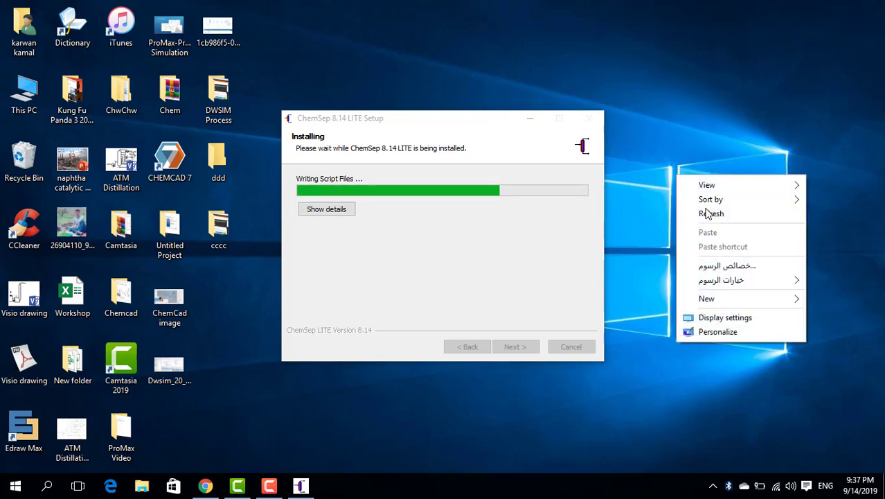
left_click(713, 215)
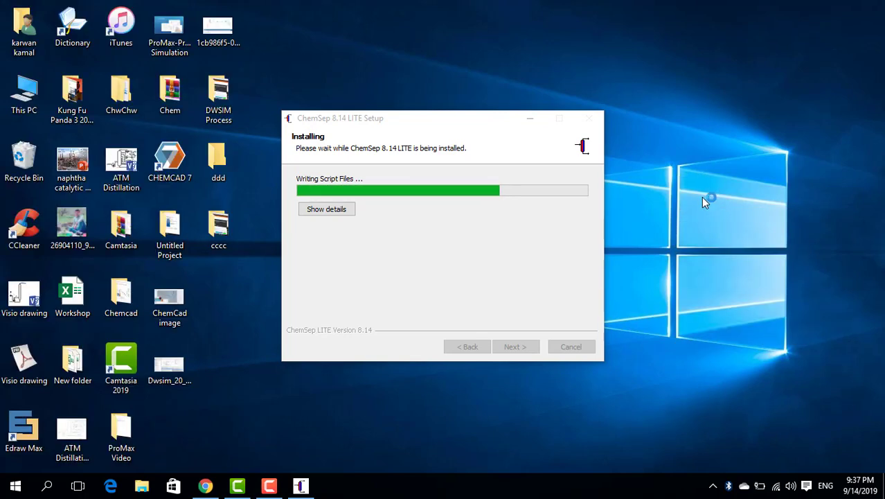
right_click(702, 197)
left_click(734, 236)
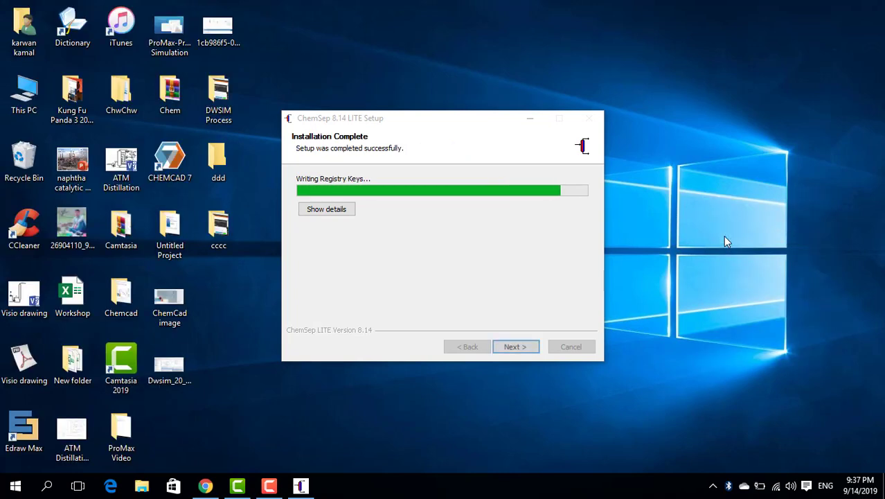
right_click(723, 235)
left_click(753, 275)
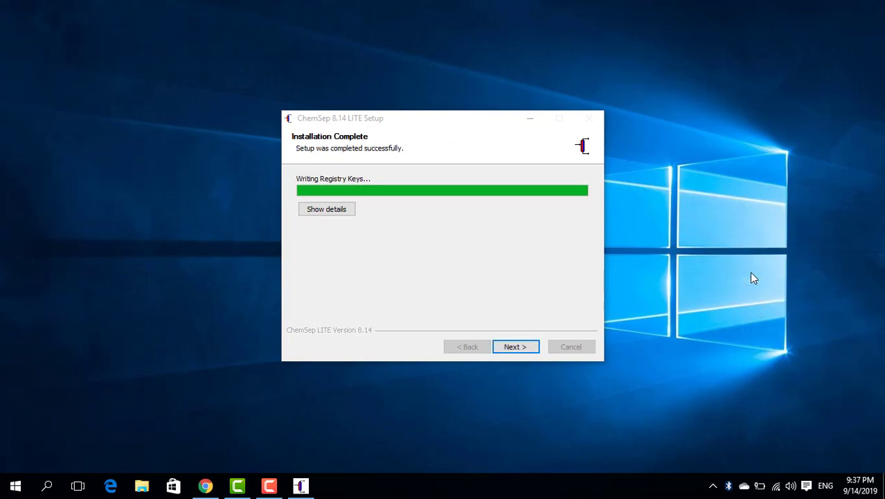
Step: Finish the ChemSep 8.14 LITE setup and refresh the desktop
left_click(515, 349)
left_click(514, 349)
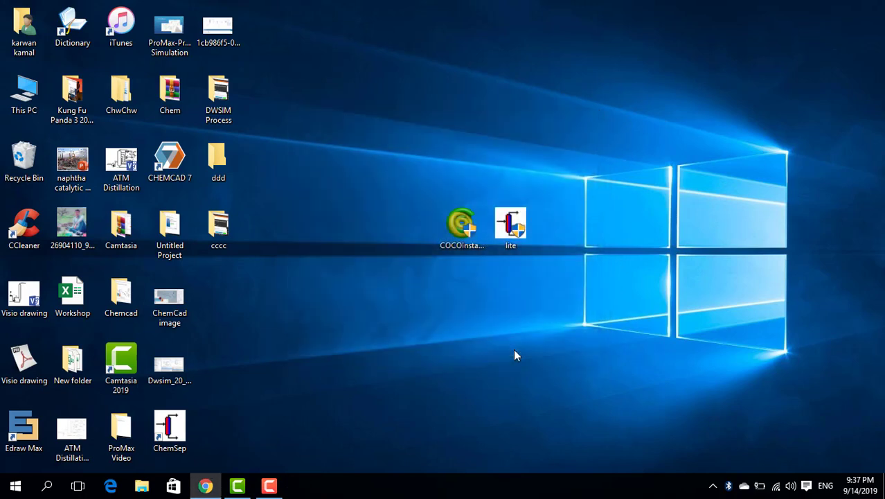
right_click(331, 212)
left_click(365, 249)
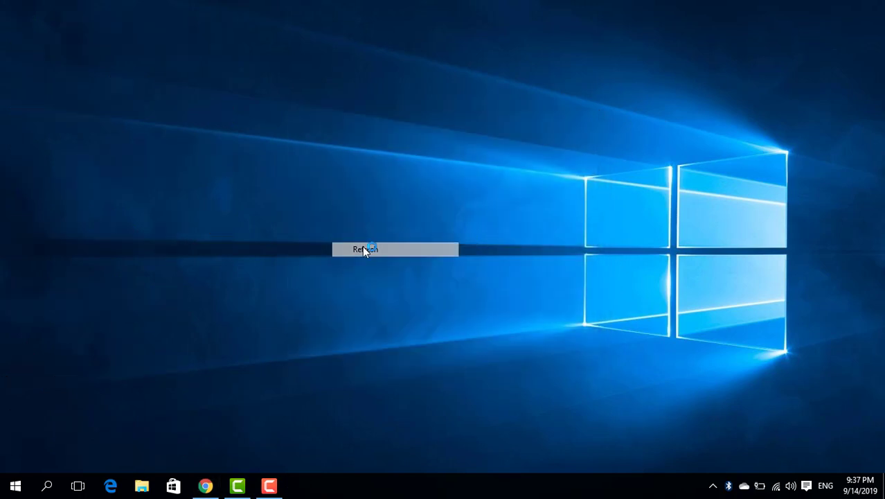
right_click(353, 222)
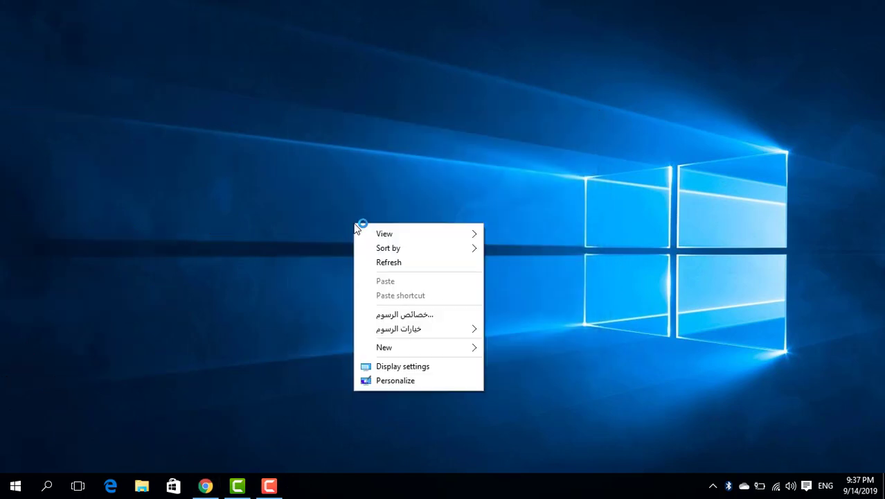
left_click(384, 263)
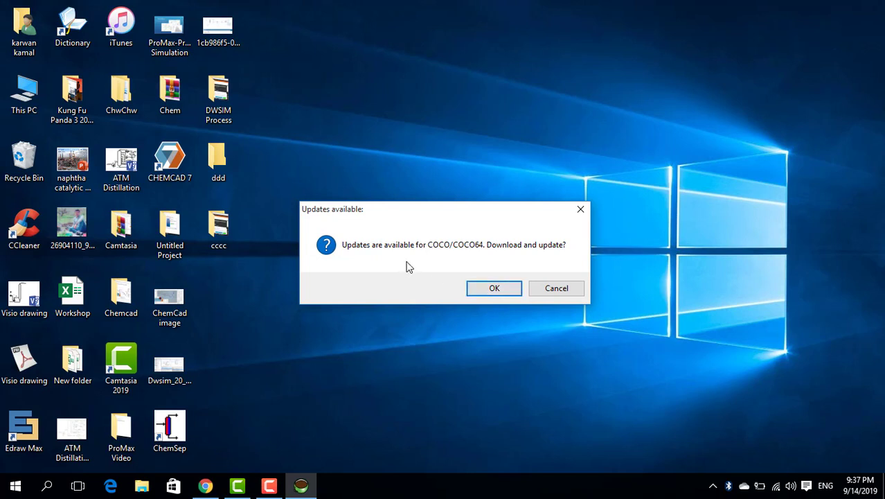
Step: Download and install the available COCO/COCO64 updates, and close the updater once it is done
left_click(492, 291)
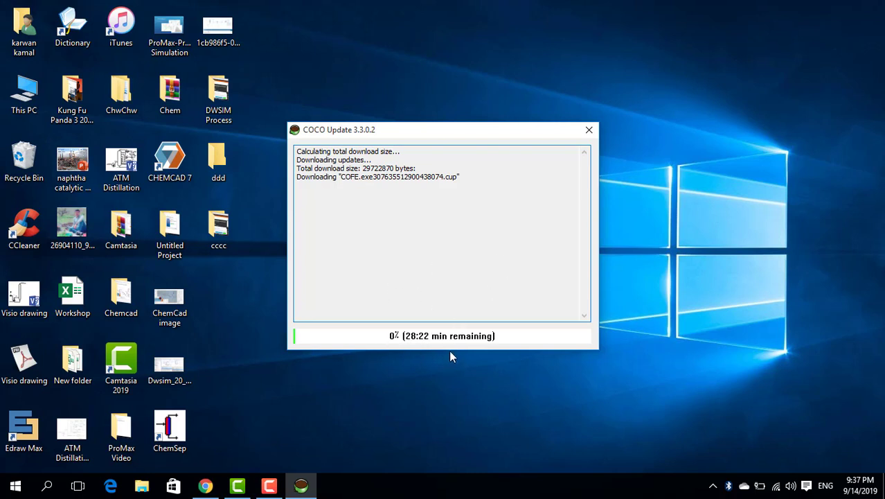
left_click(696, 89)
right_click(696, 89)
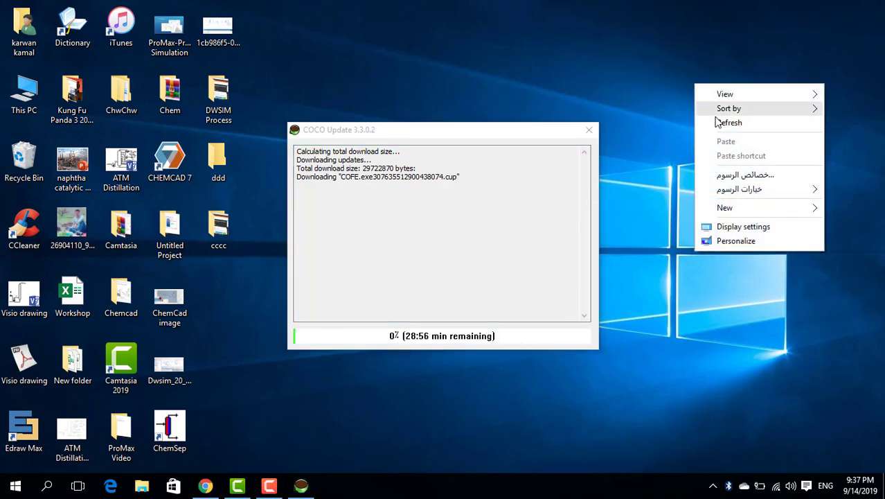
left_click(718, 125)
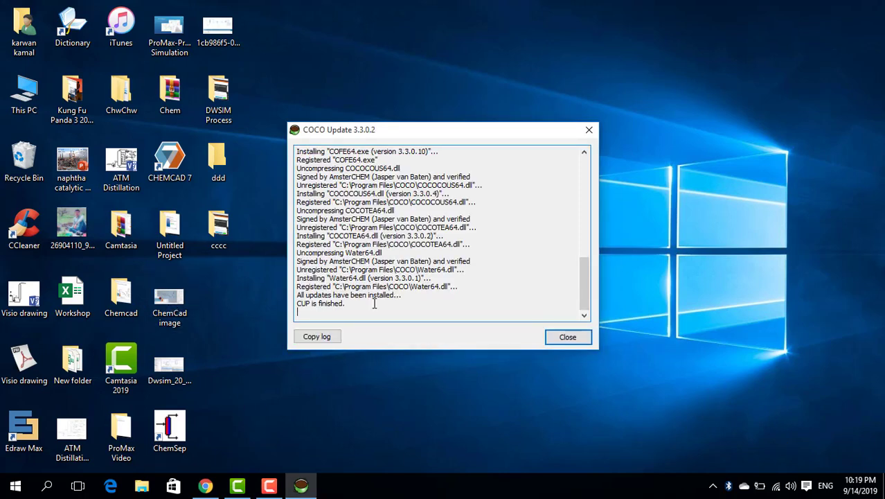
key("Return")
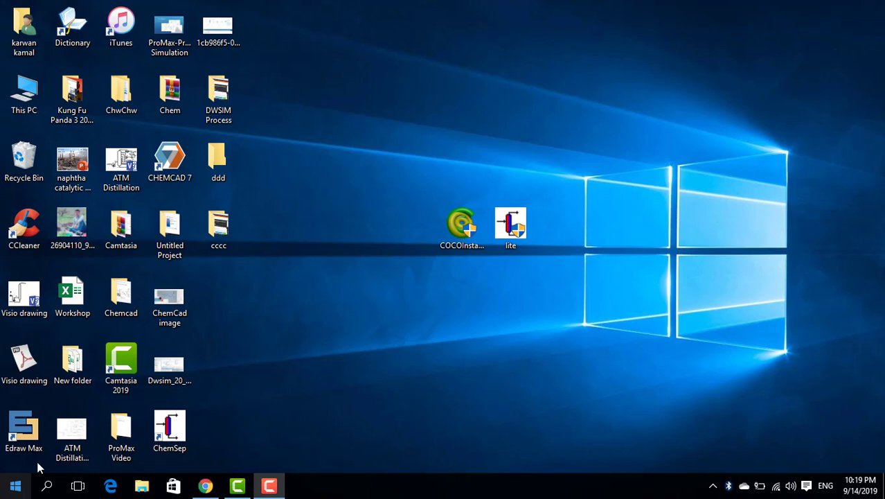
Step: Launch COFE from the COCO folder among the installed apps and open the settings of the new flowsheet
left_click(16, 486)
left_click_drag(150, 149, 147, 180)
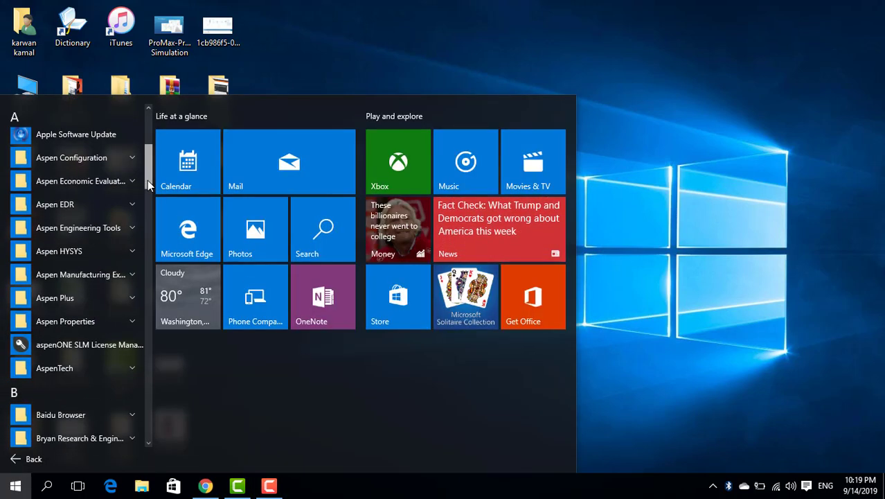
scroll(148, 182, "down", 2)
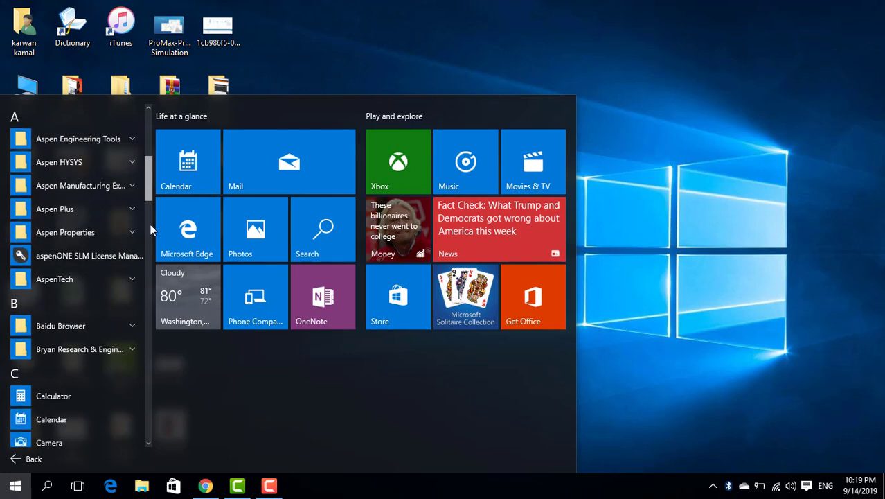
scroll(150, 224, "down", 4)
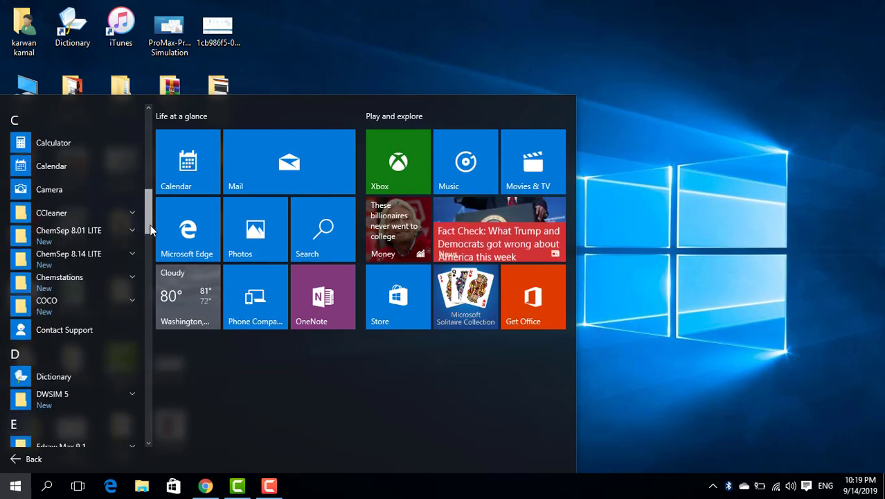
scroll(150, 232, "down", 1)
left_click_drag(151, 237, 150, 275)
scroll(152, 290, "down", 5)
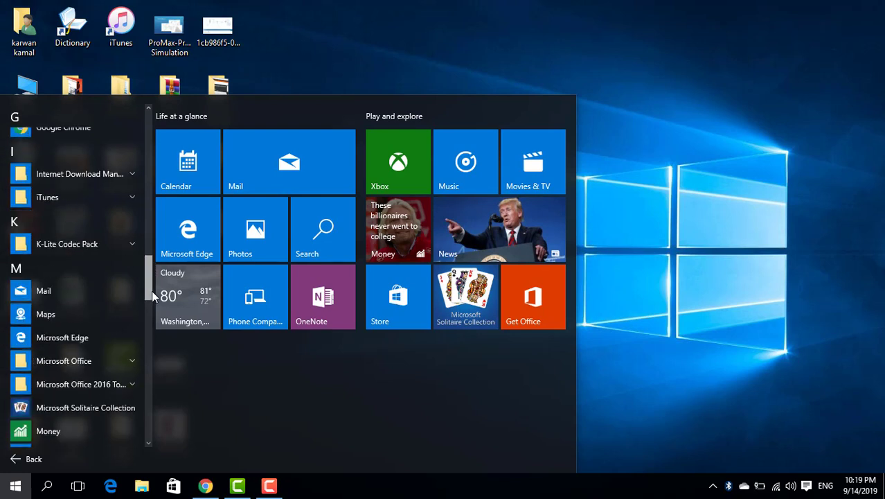
scroll(150, 309, "down", 3)
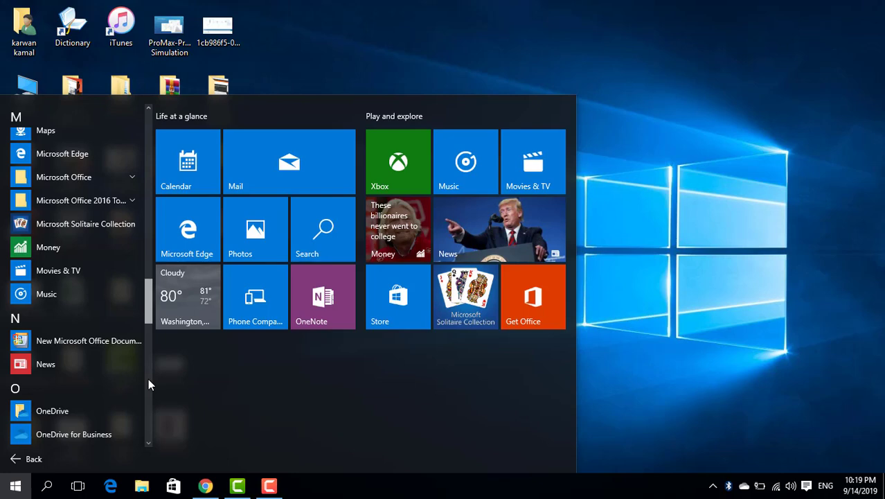
scroll(148, 378, "down", 5)
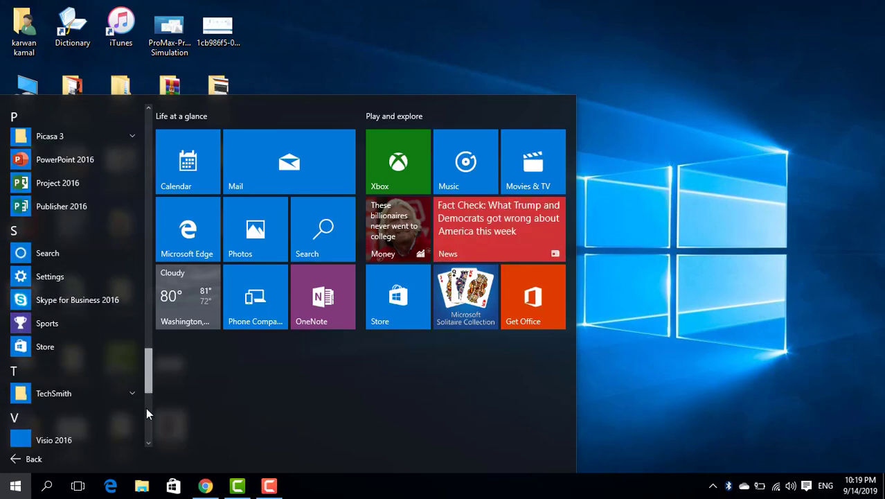
scroll(147, 373, "up", 2)
scroll(147, 372, "down", 3)
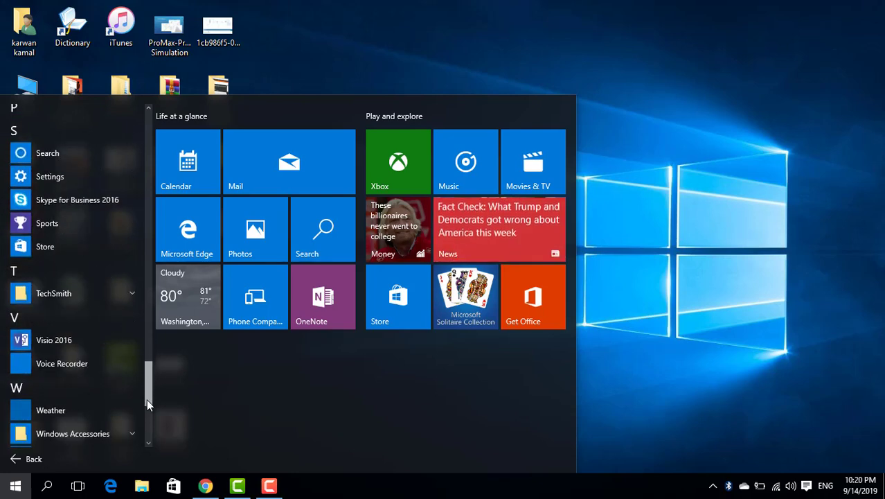
left_click_drag(147, 404, 148, 222)
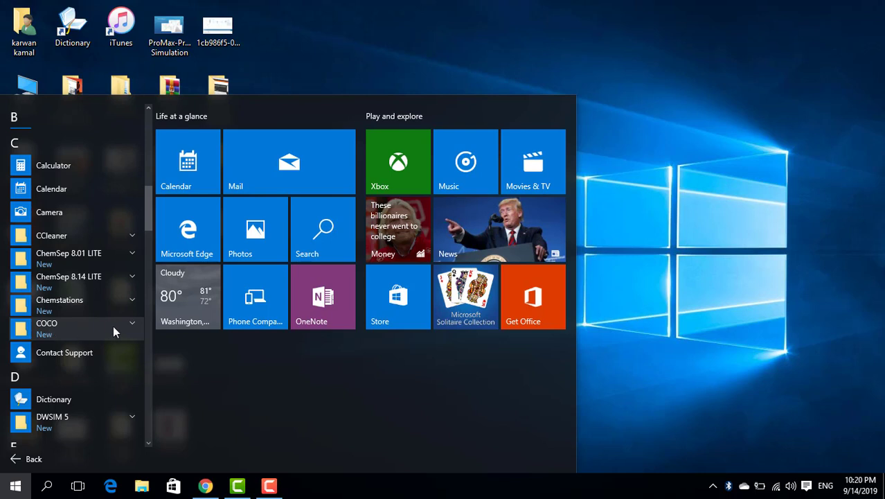
left_click(133, 324)
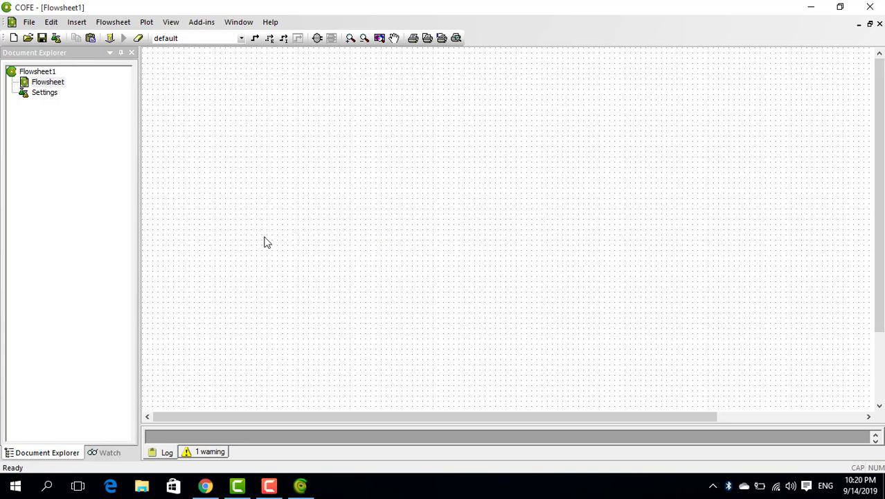
left_click(44, 93)
double_click(44, 93)
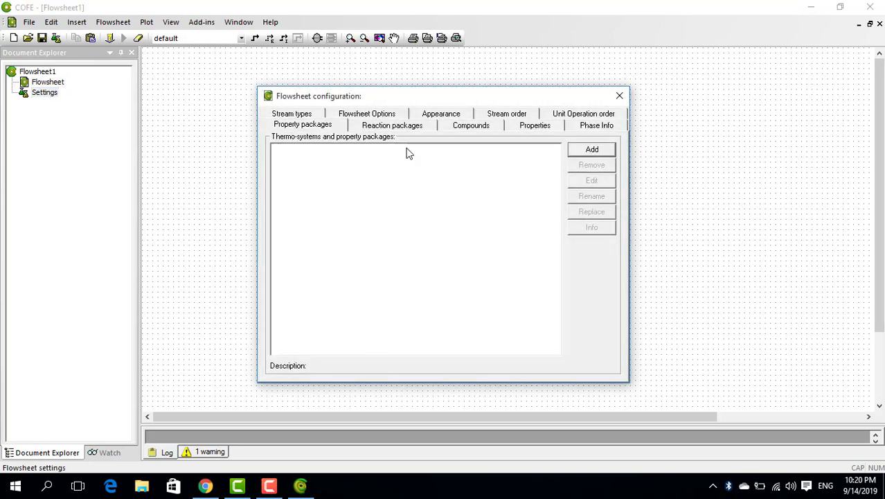
Step: Add the HDA property package from TEA (CAPE-OPEN 1.1) to the flowsheet and remove it again
left_click(589, 152)
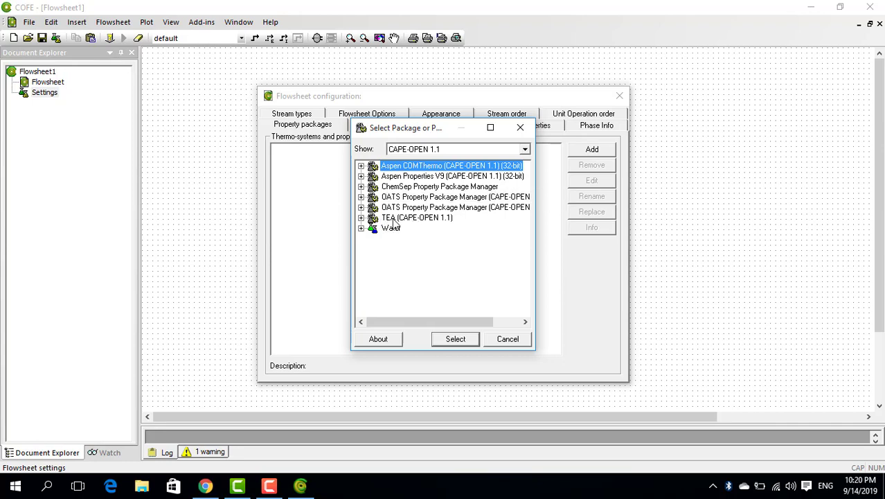
left_click(393, 219)
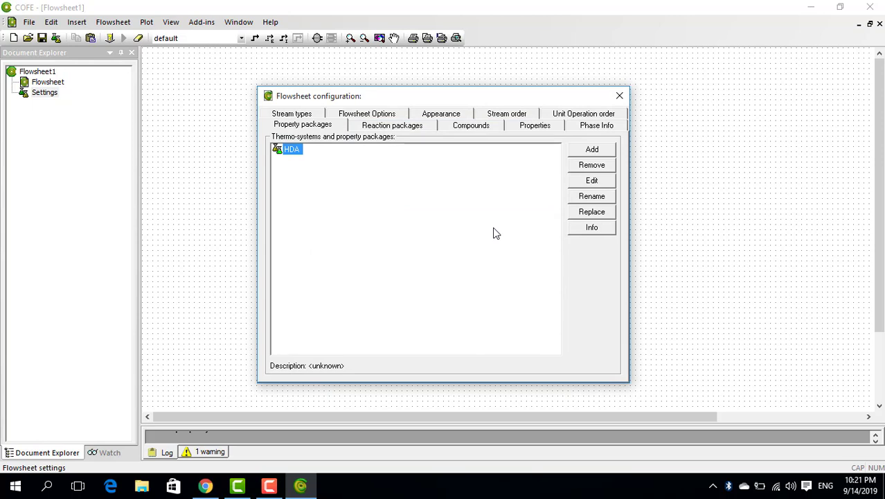
key("Delete")
left_click(494, 276)
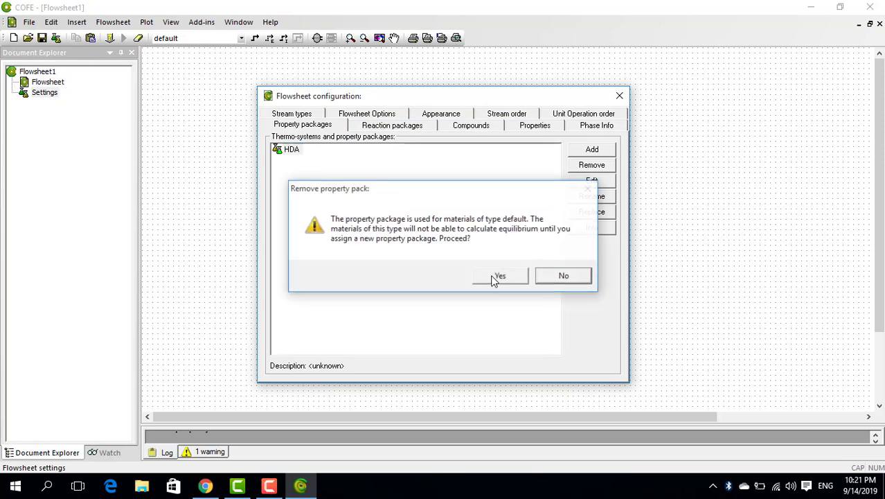
key("Return")
Step: Create a new property package under TEA (CAPE-OPEN 1.1) and name it "Benzen , toluene seperation"
left_click(592, 149)
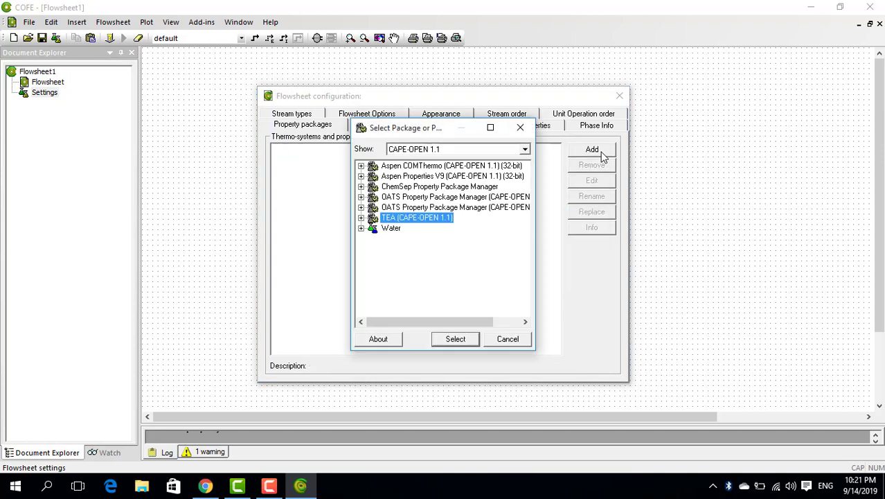
key("Return")
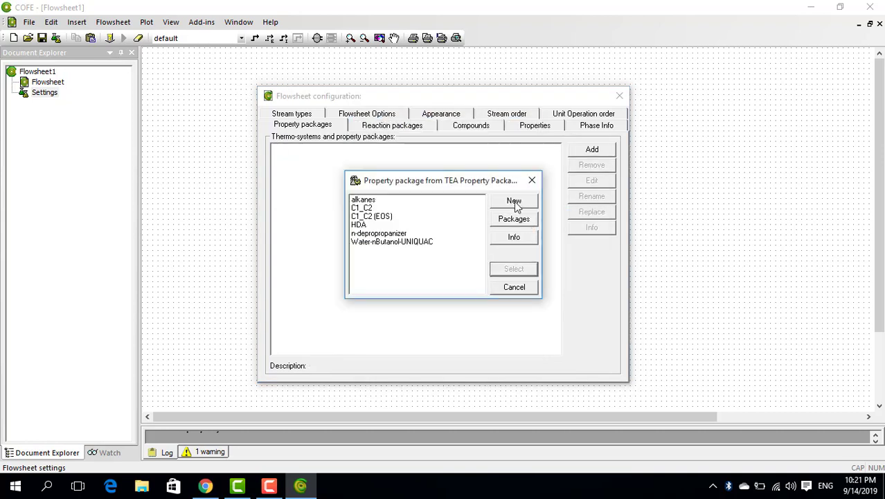
left_click(514, 202)
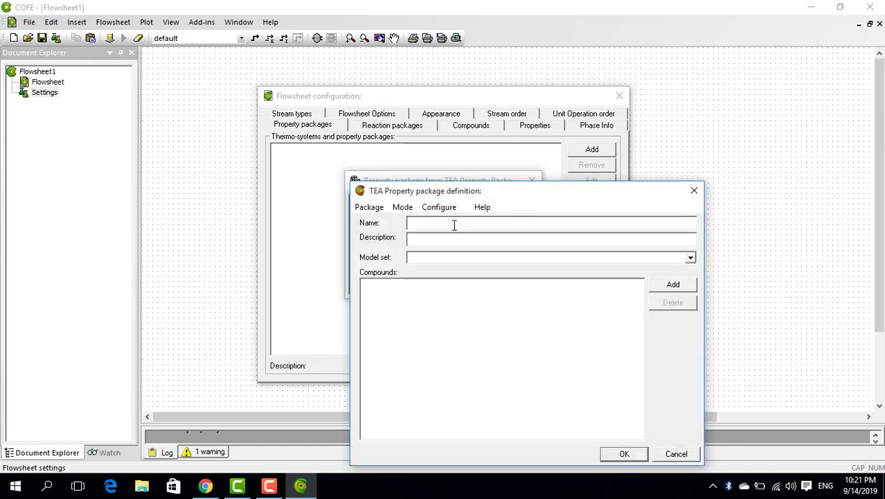
type("Karwan")
double_click(455, 225)
type("Benzen")
type(", toluen")
key("BackSpace")
key("BackSpace")
type("ene seperation")
Step: Set the package's model set to Peng Robinson and add the compounds Benzene and Toluene from ChemSep1.pcd
left_click(464, 256)
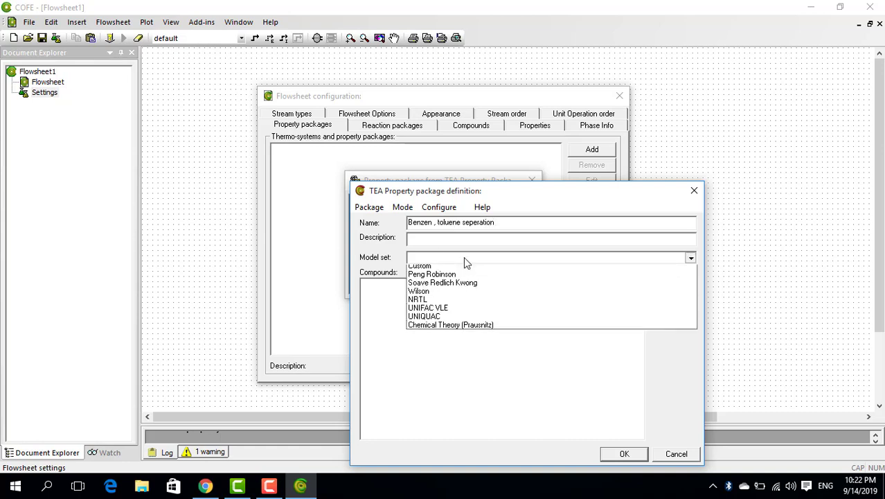
left_click(673, 278)
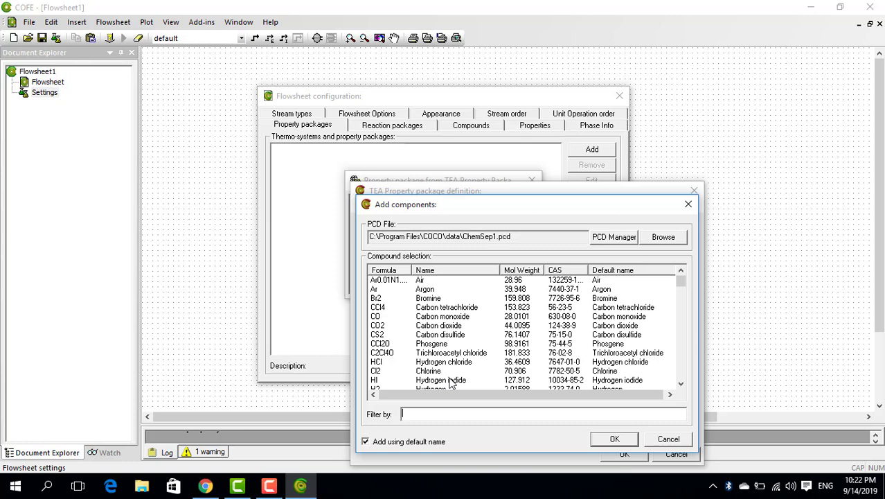
type("benzen")
left_click(394, 372)
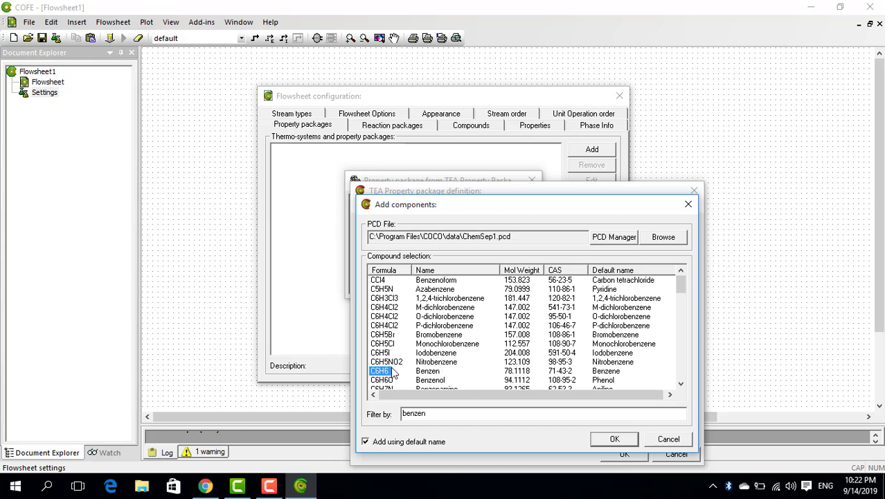
left_click(615, 440)
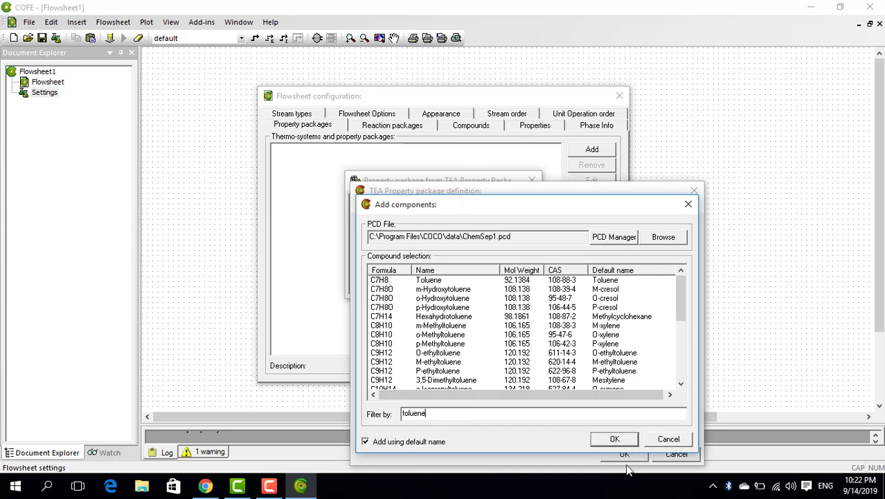
key("Return")
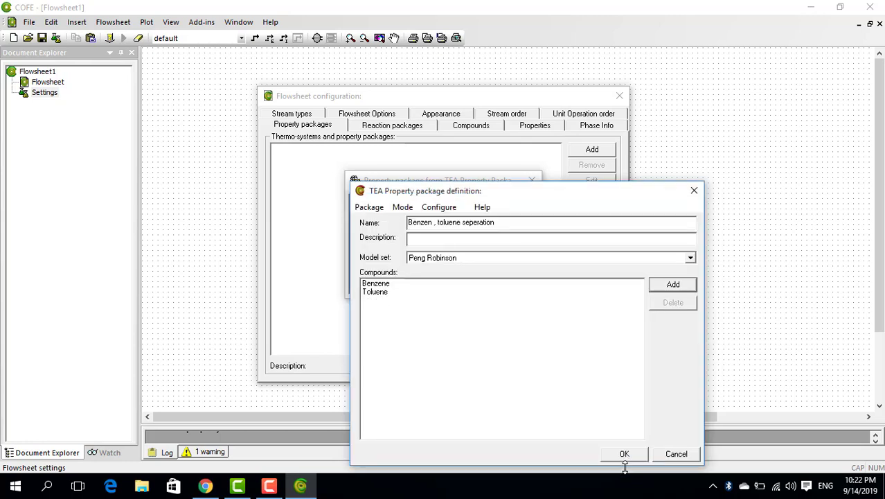
Step: Accept the package definition, assign the package to the default stream type and close the flowsheet configuration
left_click(624, 457)
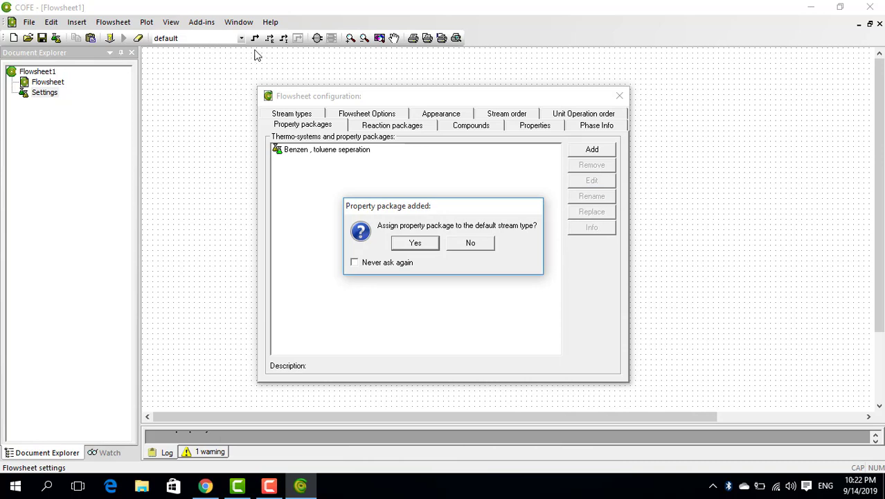
key("Return")
key("Escape")
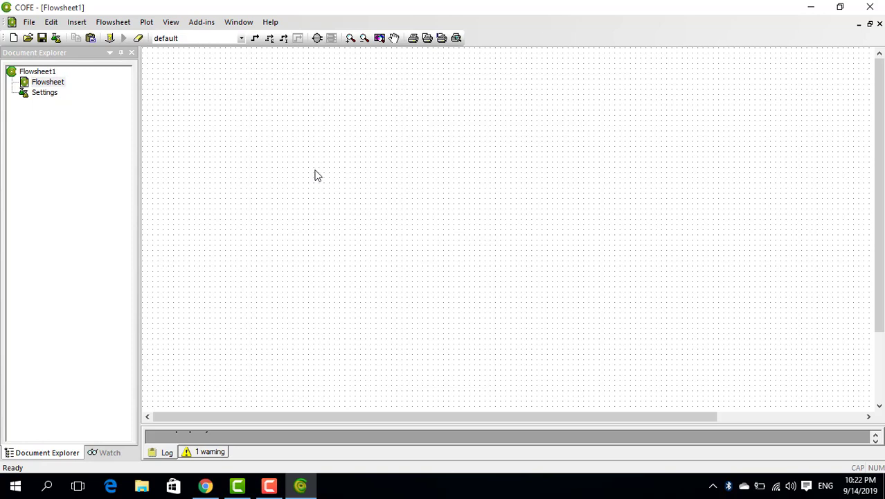
left_click_drag(314, 170, 370, 179)
left_click_drag(324, 124, 408, 118)
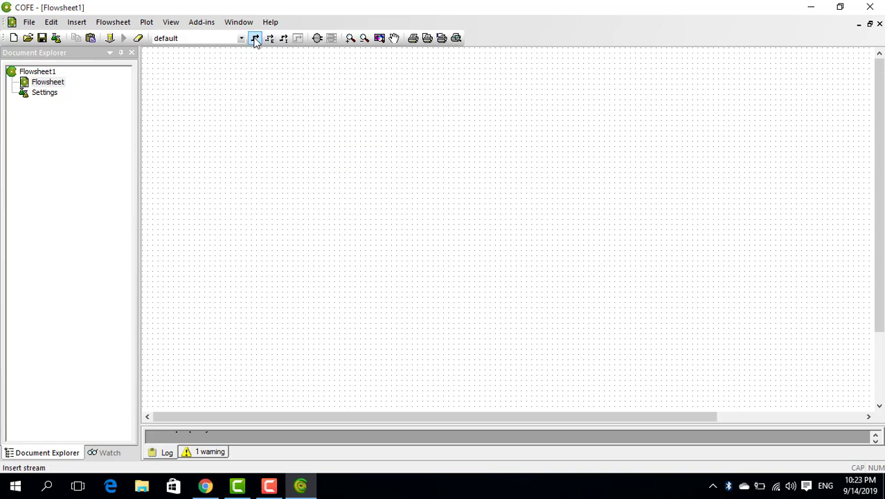
left_click(255, 40)
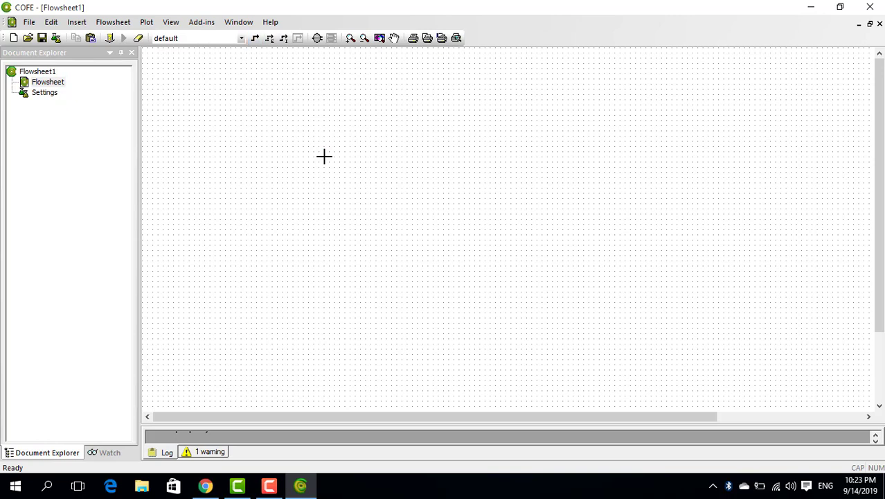
left_click(256, 40)
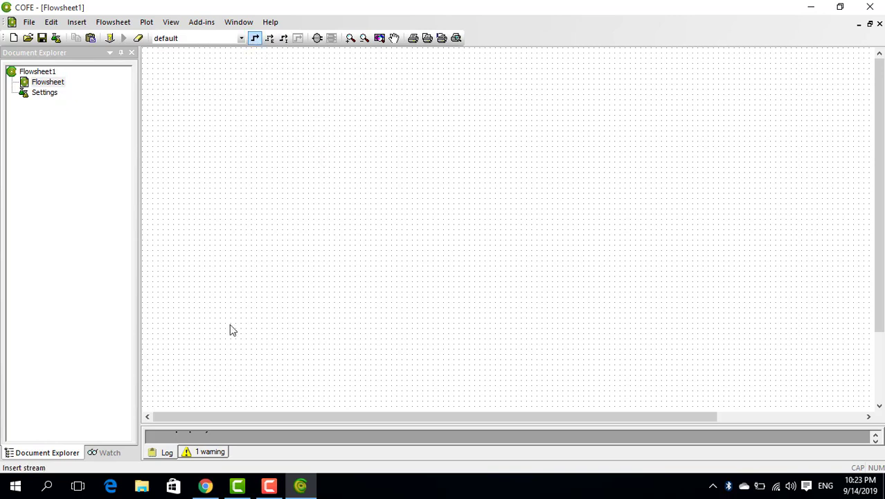
key("Escape")
mouse_move(270, 490)
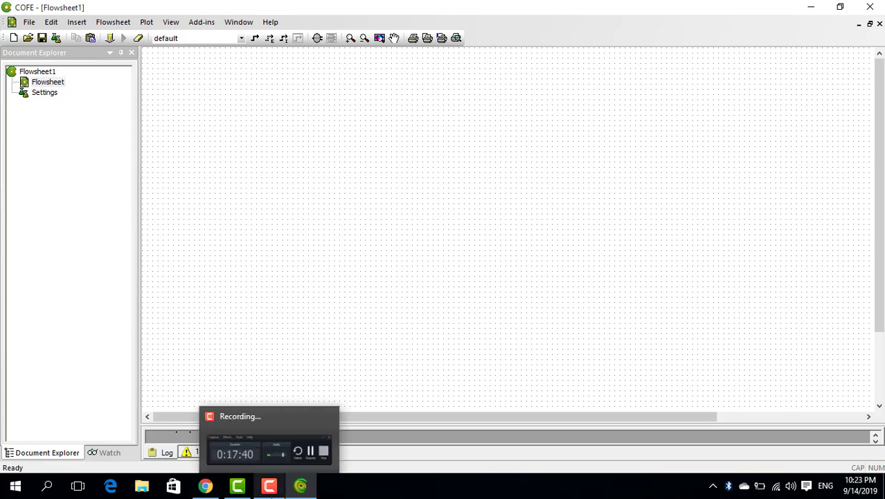